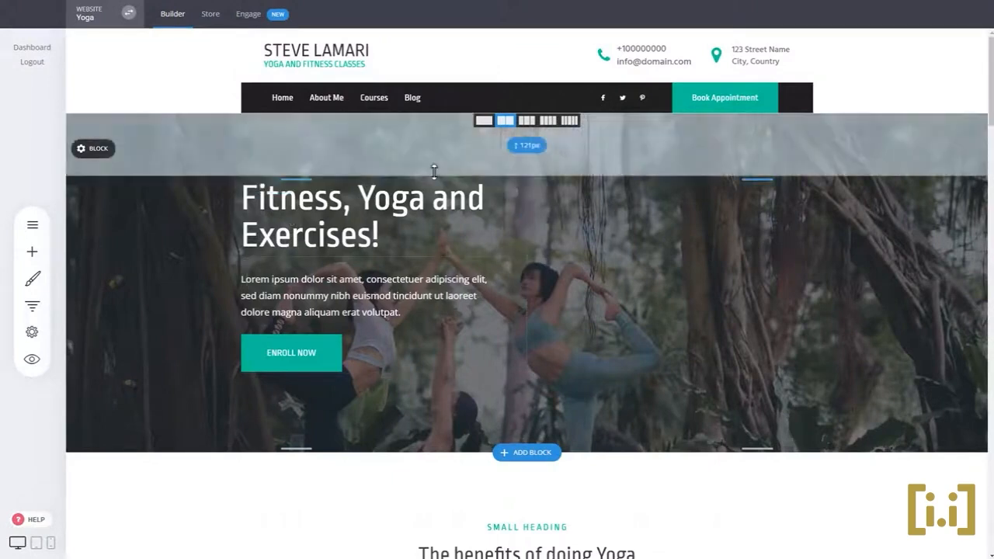
Step: Create a new physical product in the online store and title it "Physical"
{"action": "left_click", "coordinate": [215, 24]}
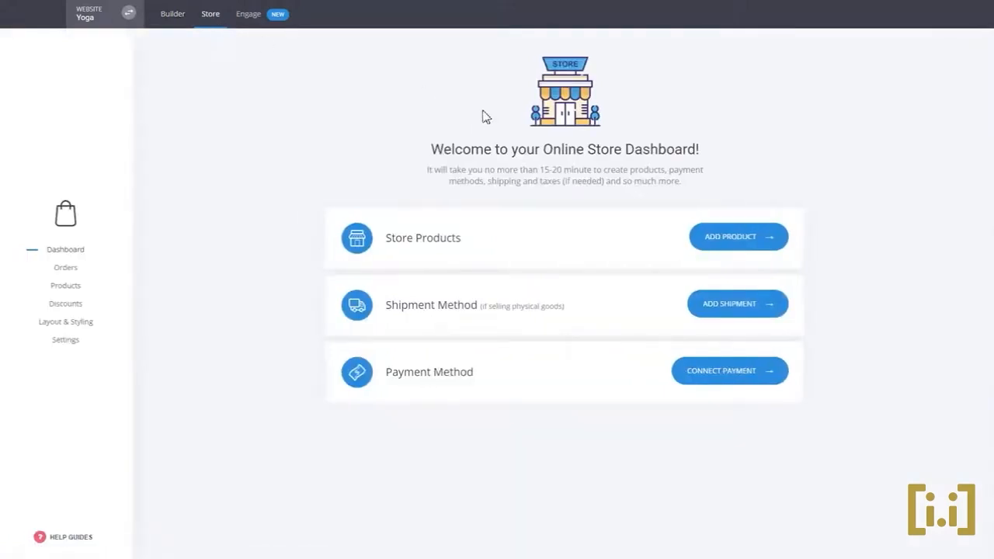
{"action": "left_click", "coordinate": [73, 291]}
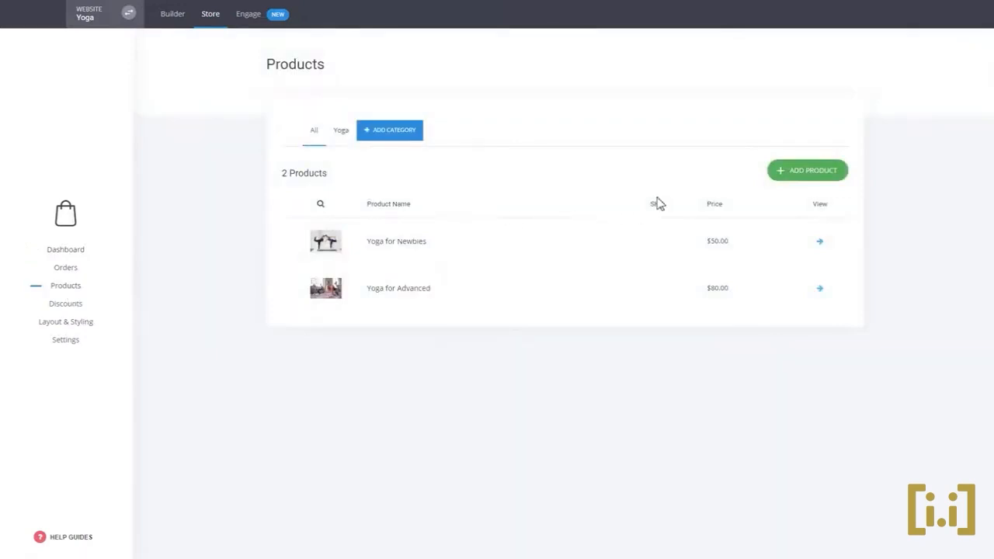
{"action": "left_click", "coordinate": [797, 179]}
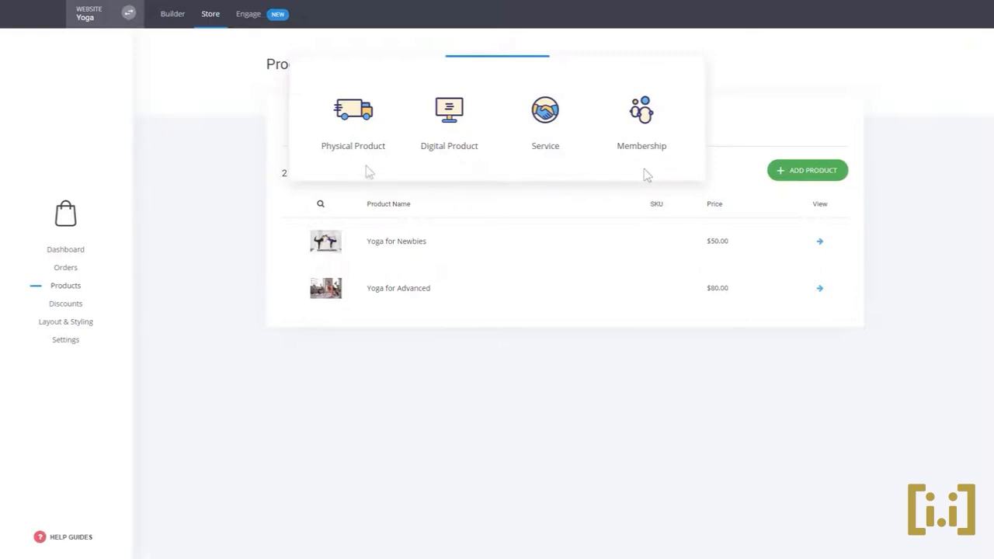
{"action": "left_click", "coordinate": [353, 146]}
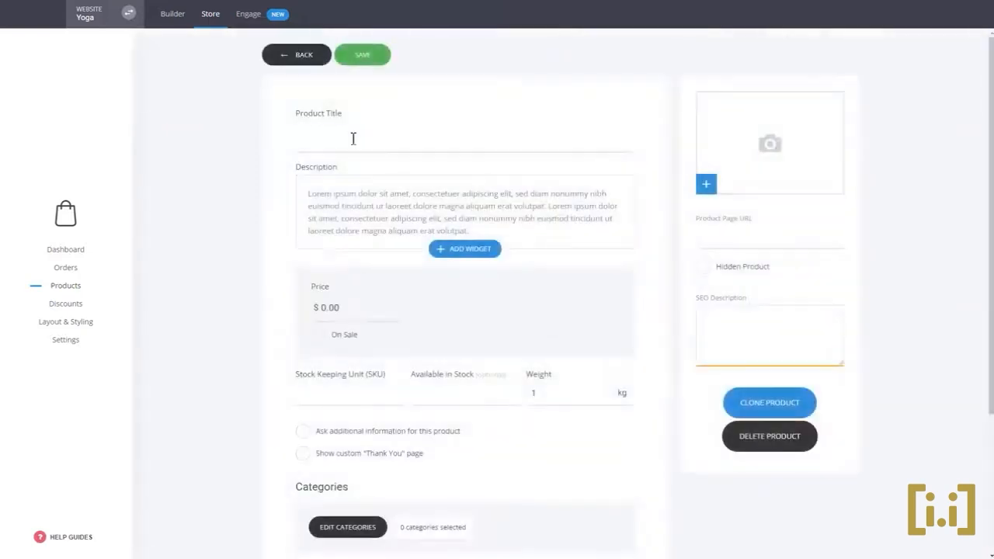
{"action": "left_click", "coordinate": [353, 138]}
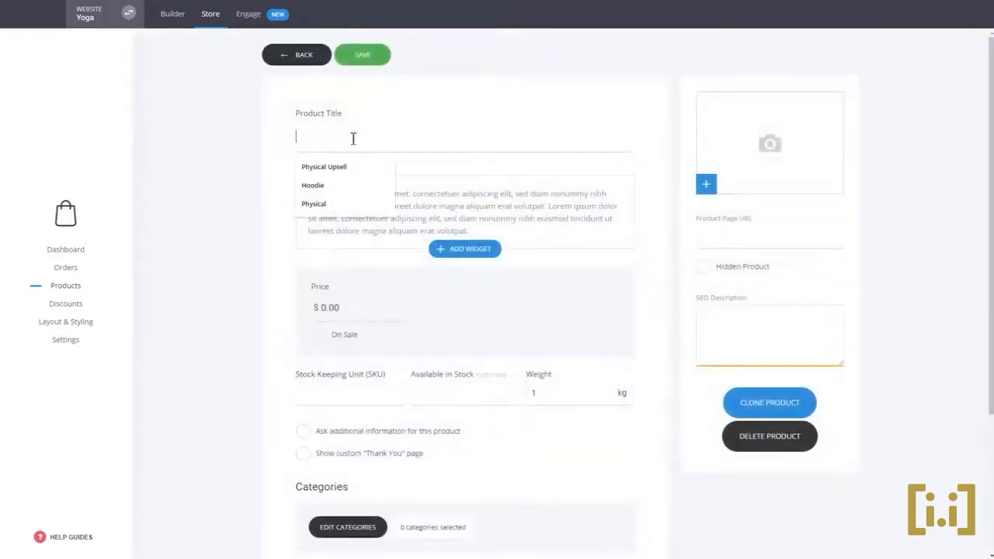
{"action": "left_click", "coordinate": [318, 205]}
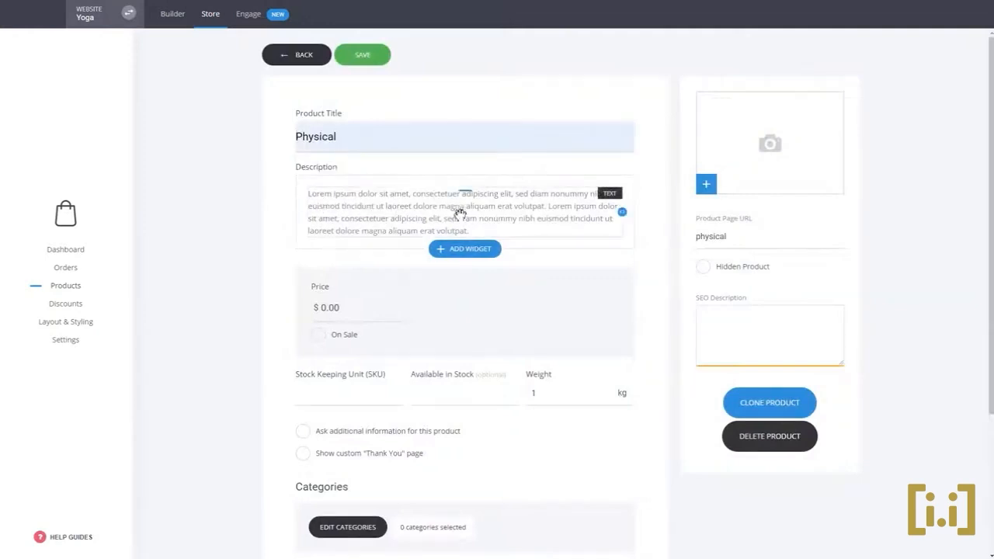
Step: Look over the available description widgets without adding one, and set the product's price to $10
{"action": "left_click", "coordinate": [453, 248]}
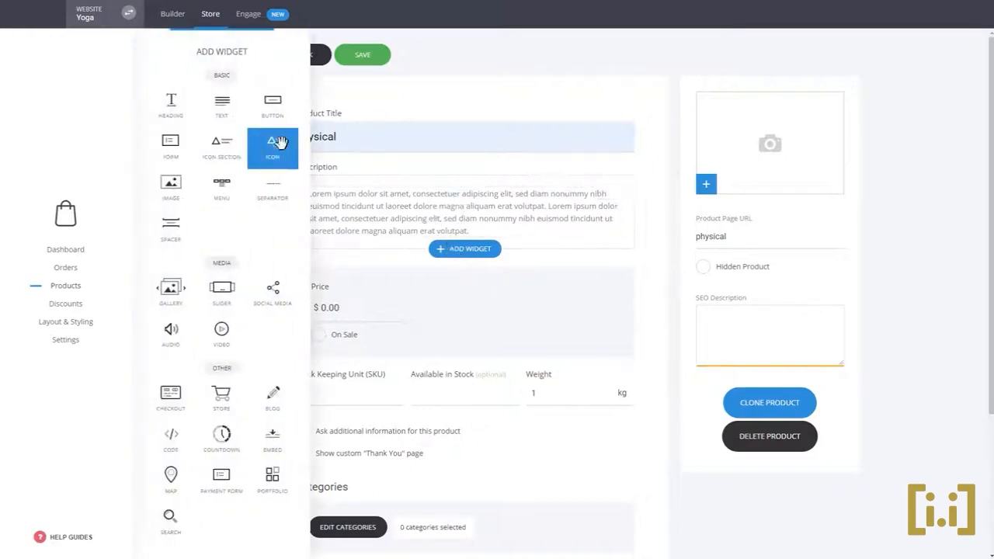
{"action": "left_click", "coordinate": [610, 277]}
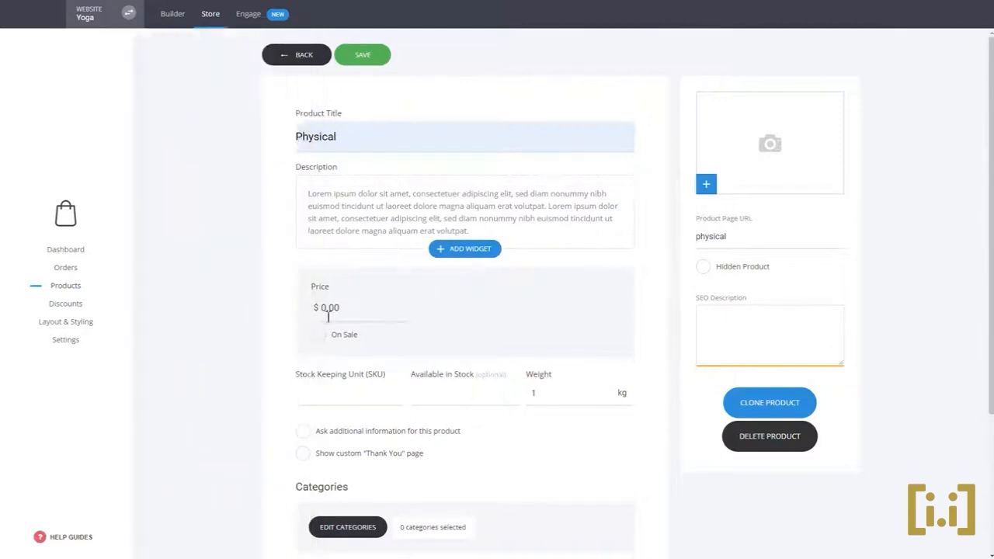
{"action": "left_click", "coordinate": [327, 310]}
{"action": "type", "text": "10"}
Step: Assign the product to the Yoga category
{"action": "scroll", "coordinate": [637, 349], "scroll_direction": "down", "scroll_amount": 2}
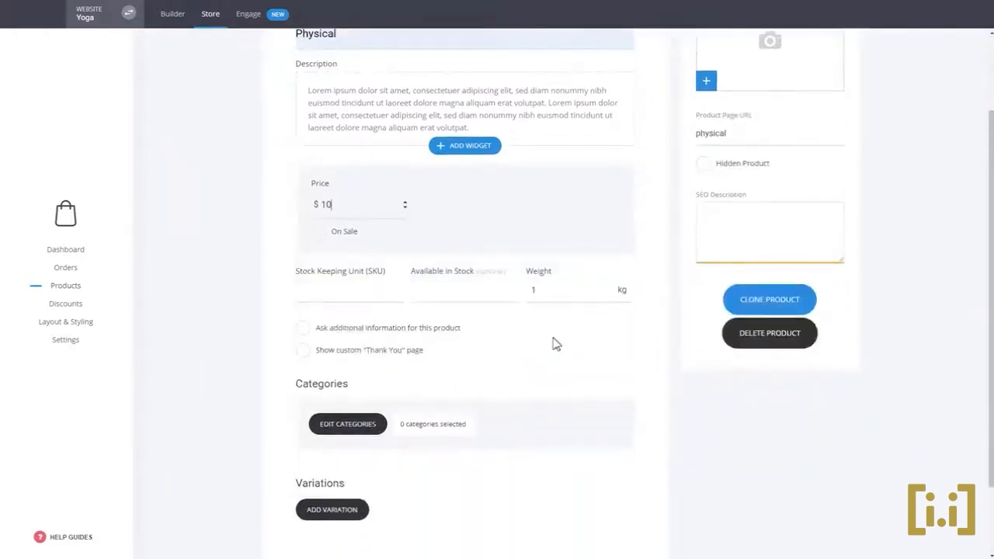
{"action": "left_click", "coordinate": [349, 425]}
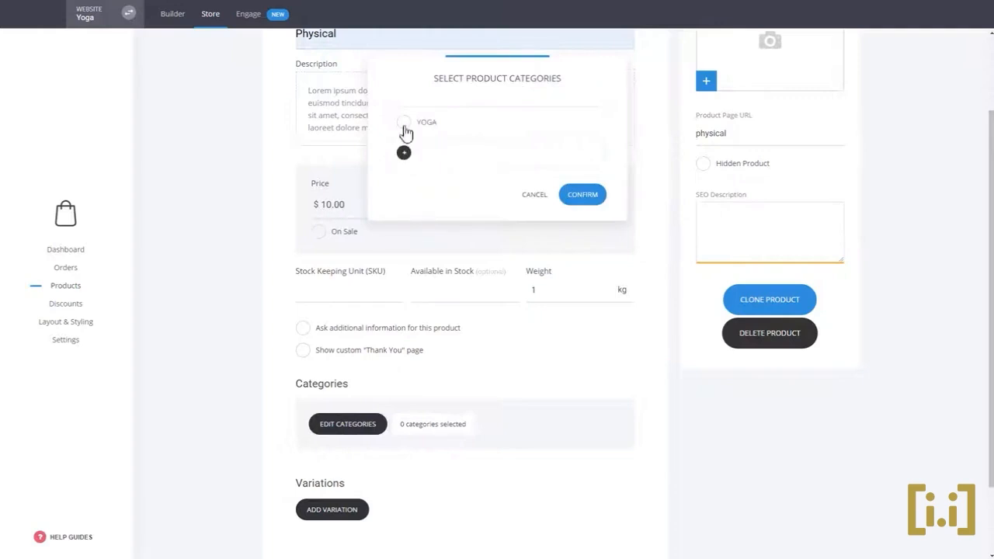
{"action": "left_click", "coordinate": [404, 124]}
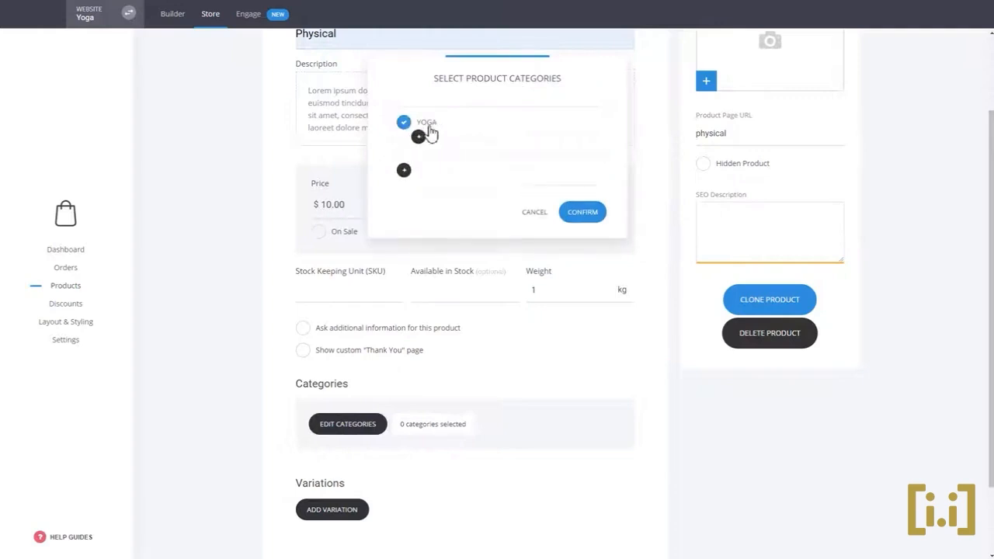
{"action": "left_click", "coordinate": [588, 215]}
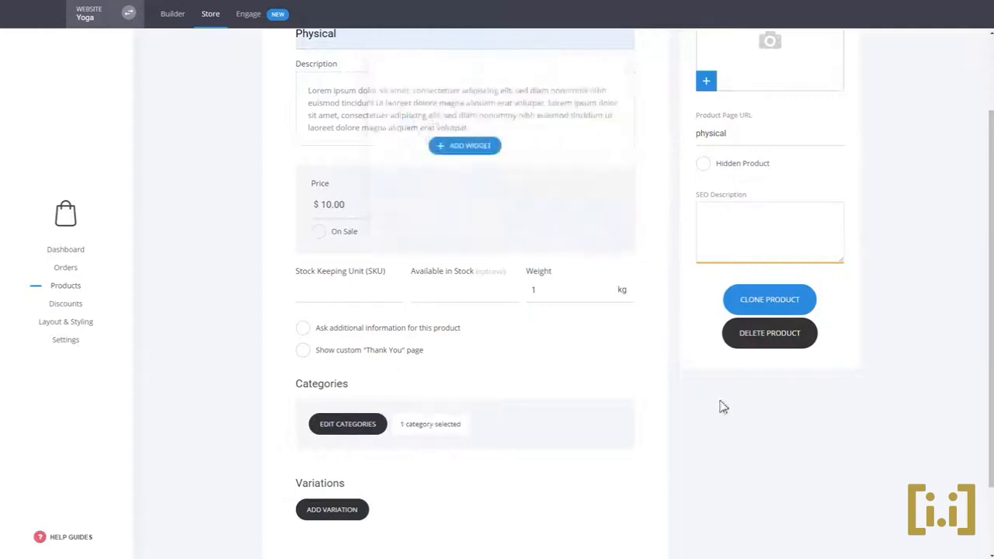
Step: Add the photo from the Images folder as the product's picture and save the product
{"action": "scroll", "coordinate": [826, 443], "scroll_direction": "up", "scroll_amount": 3}
{"action": "scroll", "coordinate": [613, 498], "scroll_direction": "down", "scroll_amount": 5}
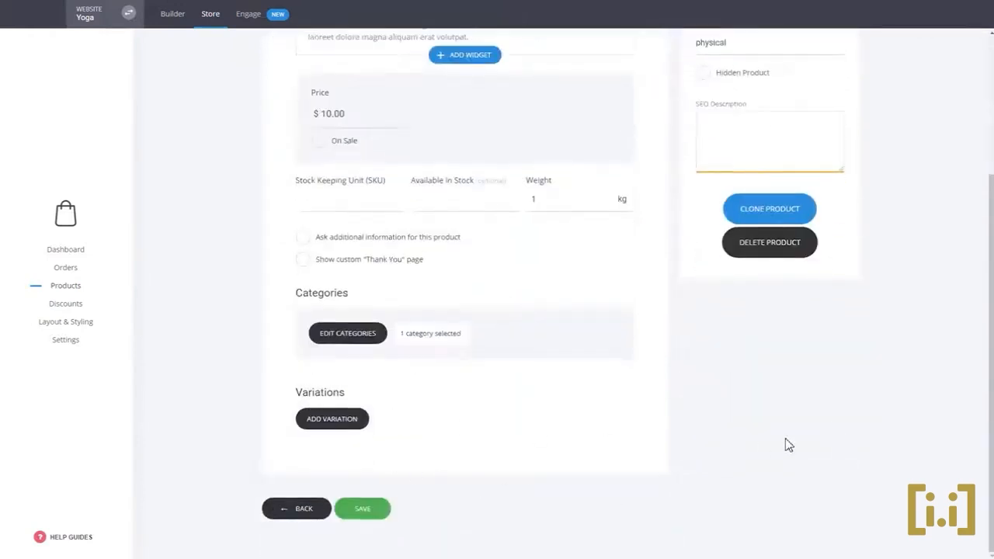
{"action": "scroll", "coordinate": [804, 438], "scroll_direction": "up", "scroll_amount": 3}
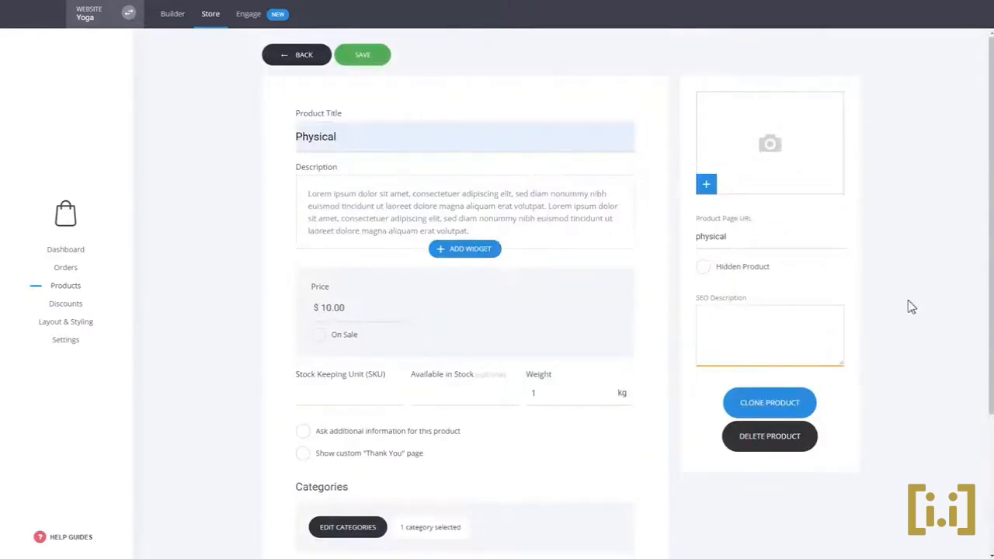
{"action": "left_click", "coordinate": [762, 192]}
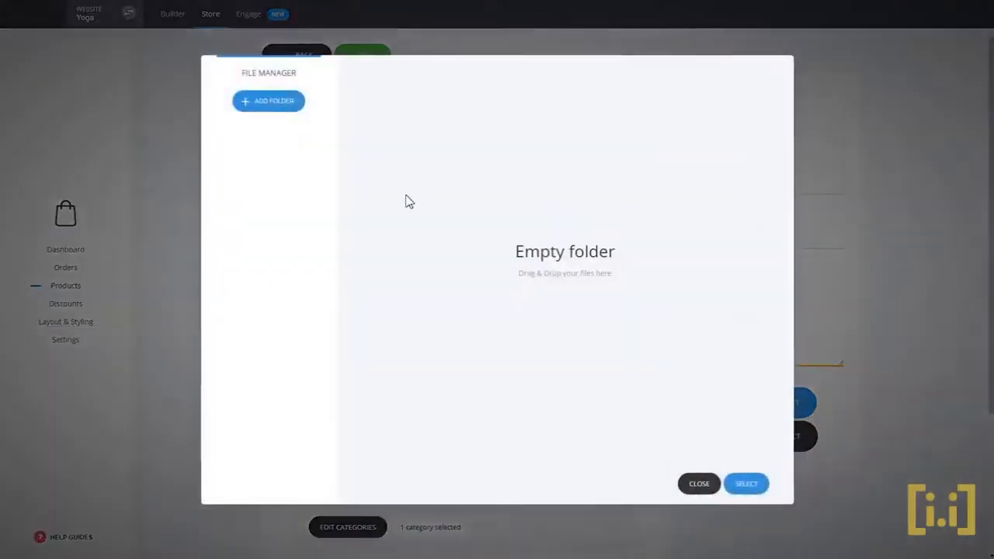
{"action": "left_click", "coordinate": [424, 120]}
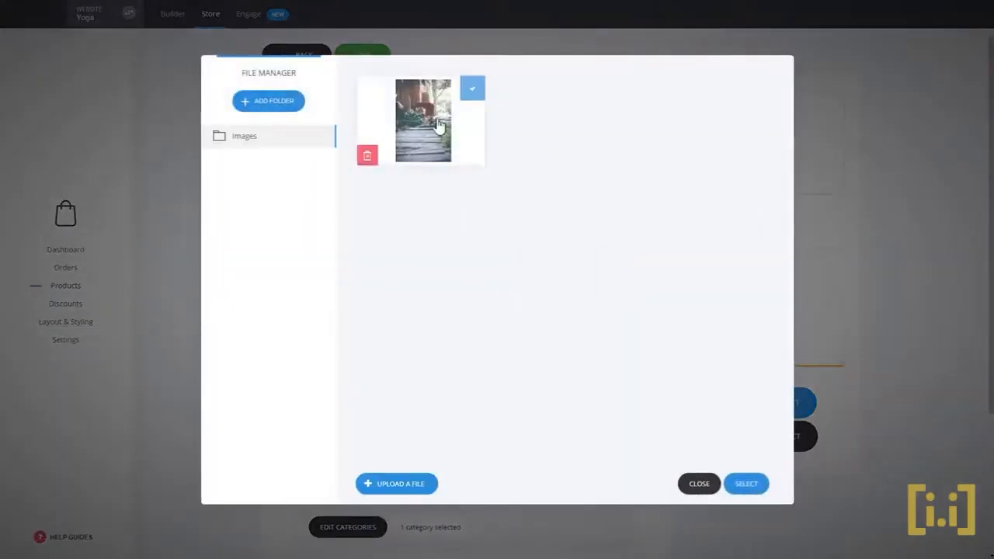
{"action": "left_click", "coordinate": [746, 484]}
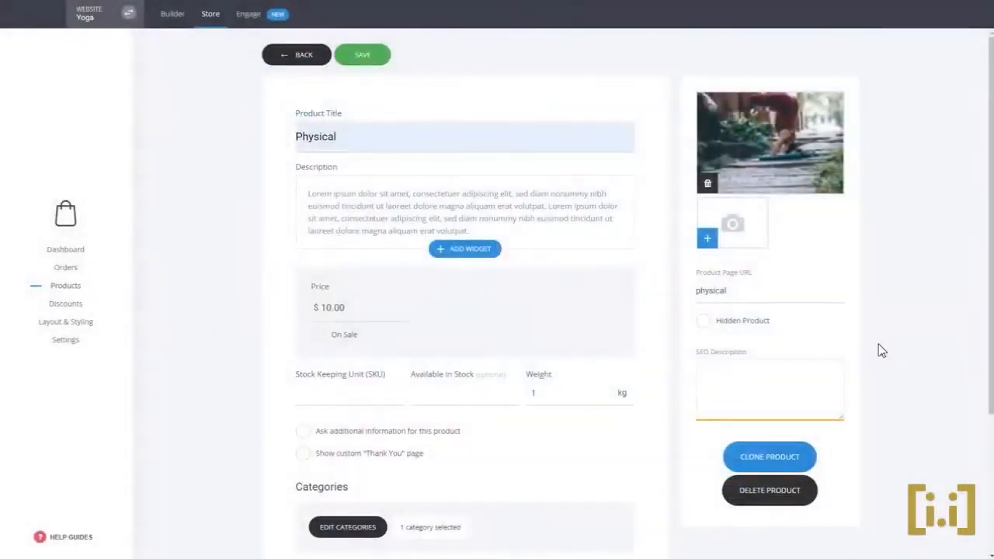
{"action": "left_click", "coordinate": [353, 59]}
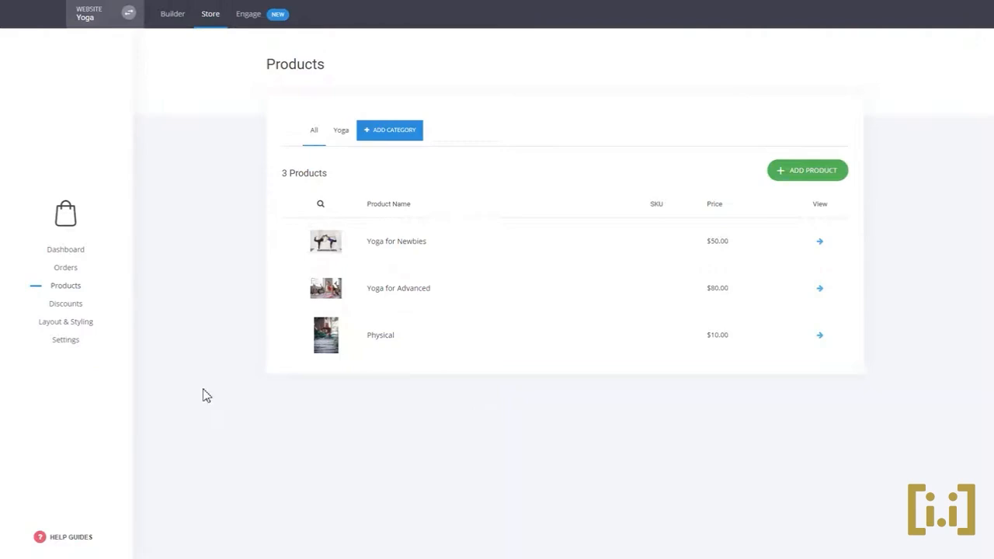
Step: Inspect the existing shipping option "R" in the store's shipping settings and leave it without changes
{"action": "left_click", "coordinate": [67, 347]}
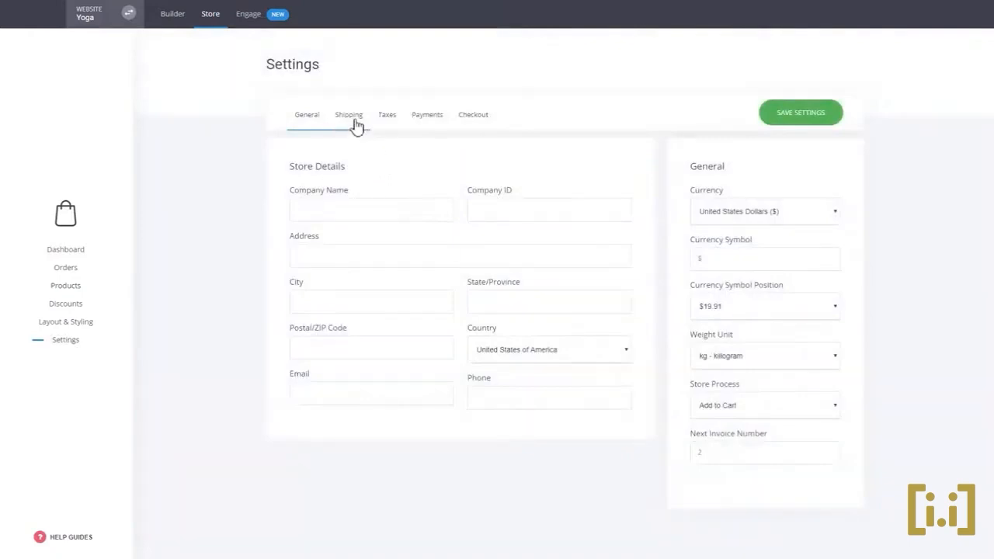
{"action": "left_click", "coordinate": [356, 126]}
{"action": "left_click", "coordinate": [539, 308]}
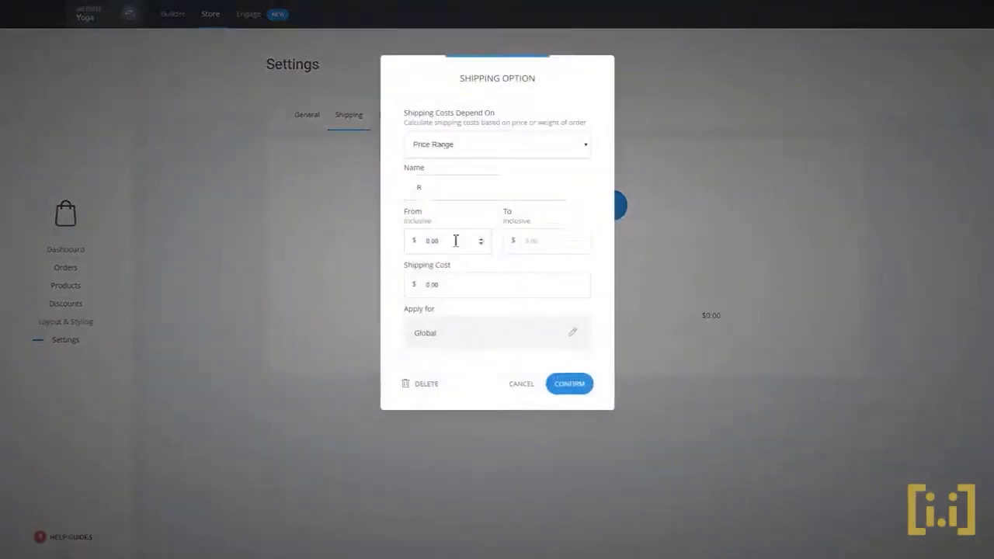
{"action": "left_click", "coordinate": [522, 385]}
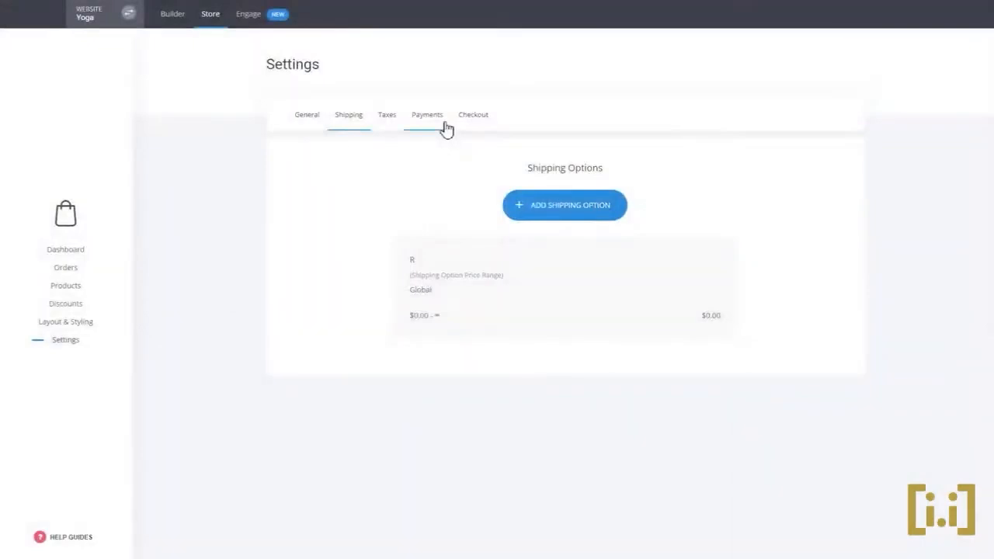
Step: Review the payment methods offered in the store settings, from Stripe and PayPal down to Cash on Delivery and Bank Transfer
{"action": "left_click", "coordinate": [445, 126]}
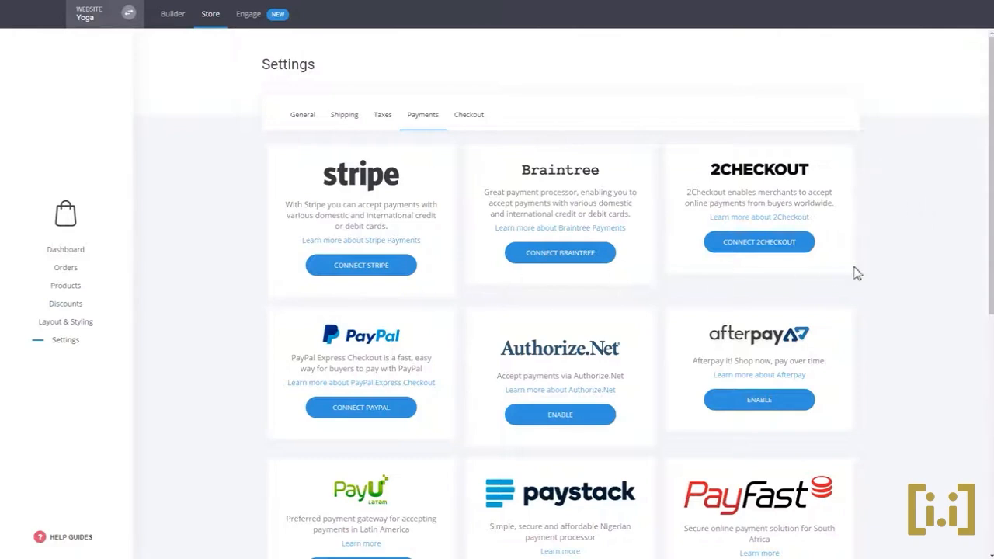
{"action": "scroll", "coordinate": [873, 270], "scroll_direction": "down", "scroll_amount": 3}
{"action": "scroll", "coordinate": [870, 266], "scroll_direction": "down", "scroll_amount": 2}
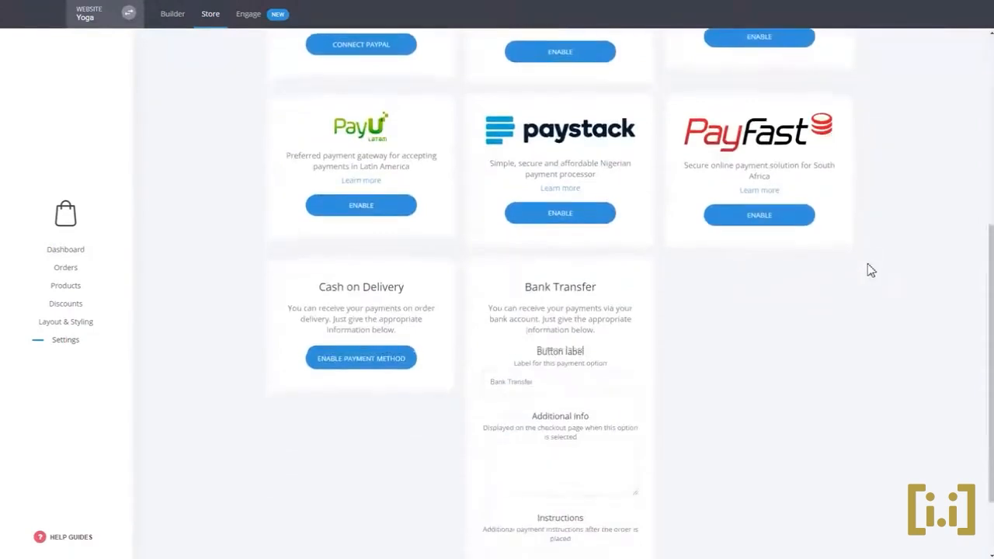
{"action": "scroll", "coordinate": [867, 269], "scroll_direction": "down", "scroll_amount": 2}
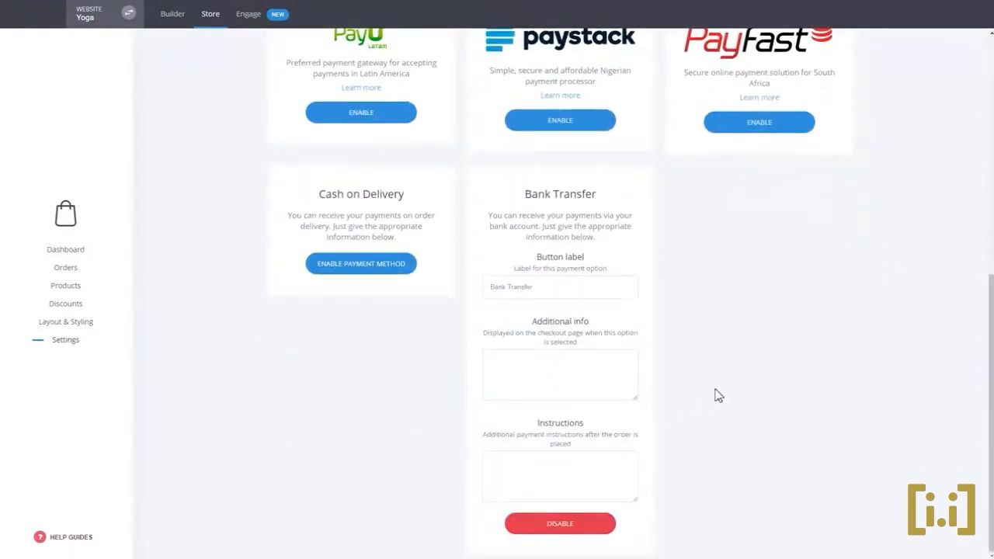
{"action": "scroll", "coordinate": [684, 384], "scroll_direction": "up", "scroll_amount": 4}
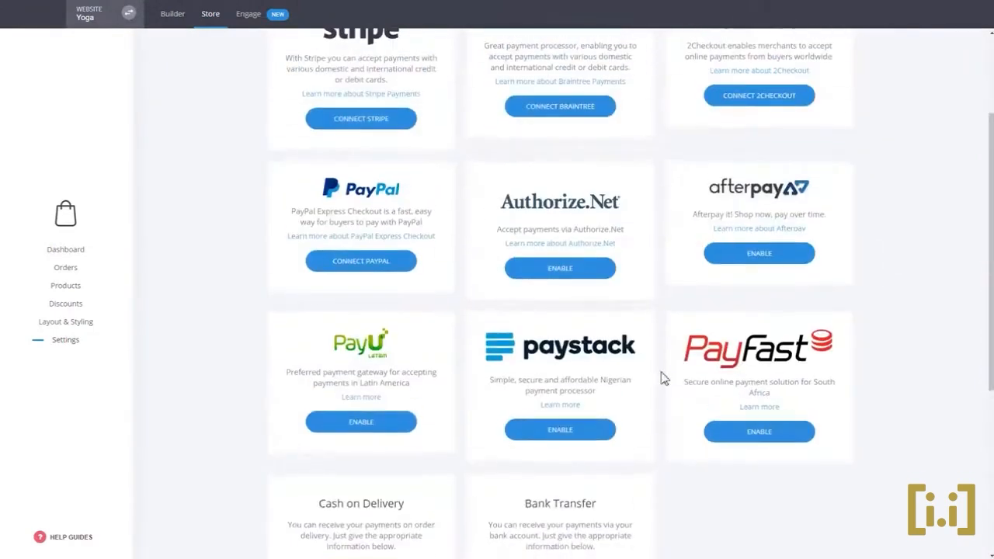
Step: Return to the website builder and insert a Store widget below the intro text of "The benefits of doing Yoga" section
{"action": "left_click", "coordinate": [181, 28]}
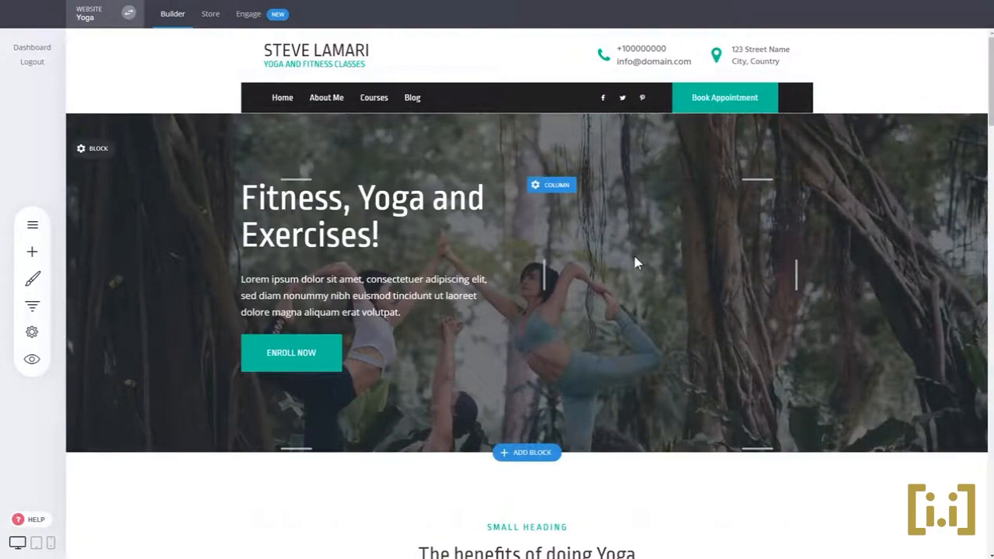
{"action": "scroll", "coordinate": [636, 263], "scroll_direction": "down", "scroll_amount": 3}
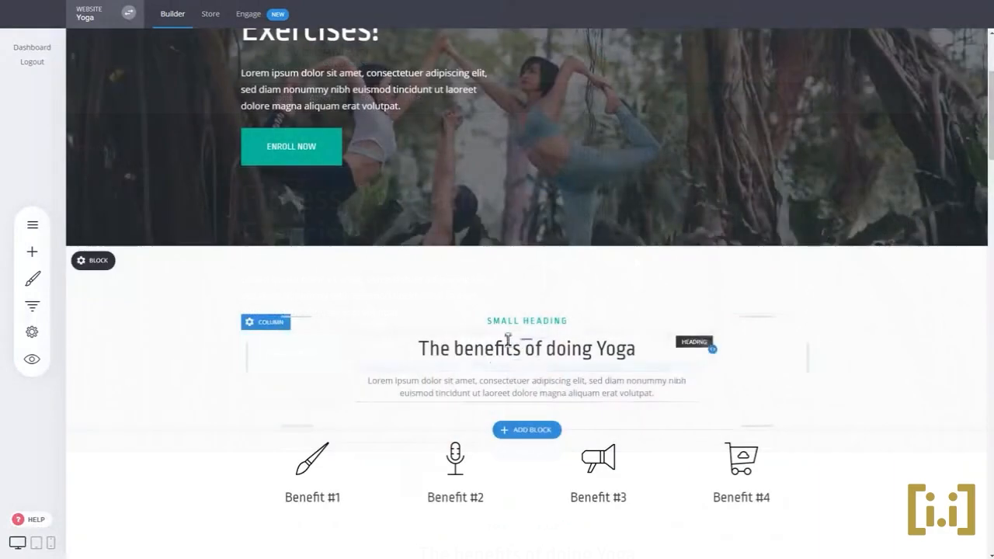
{"action": "left_click", "coordinate": [32, 253]}
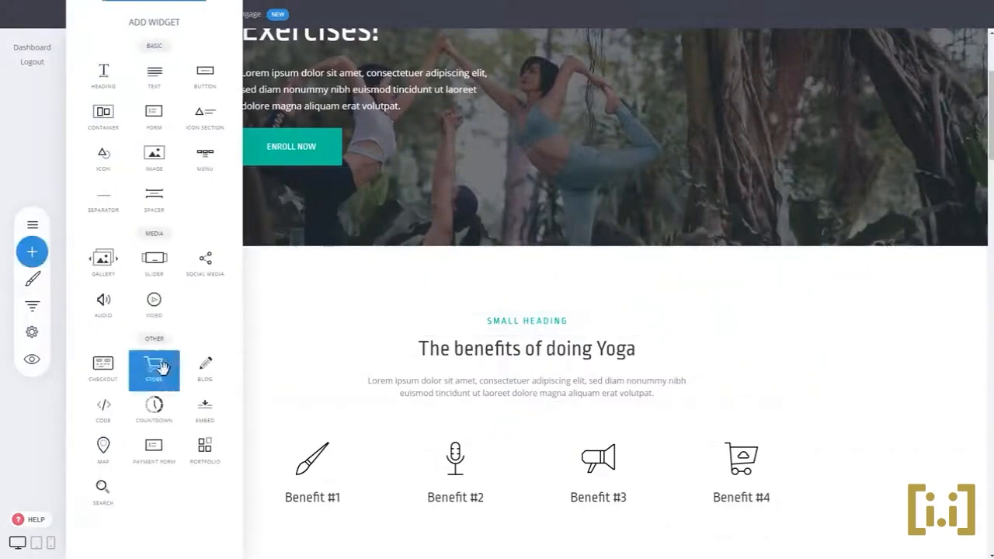
{"action": "left_click_drag", "start_coordinate": [159, 368], "coordinate": [593, 391]}
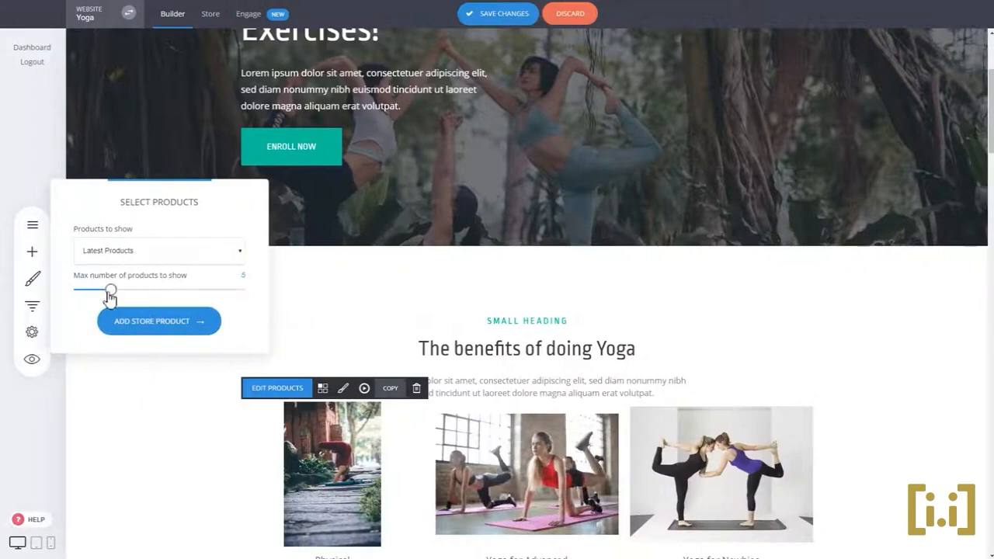
Step: Limit the store widget to a maximum of 3 products and slightly increase the spacing above it
{"action": "left_click_drag", "start_coordinate": [111, 290], "coordinate": [93, 294]}
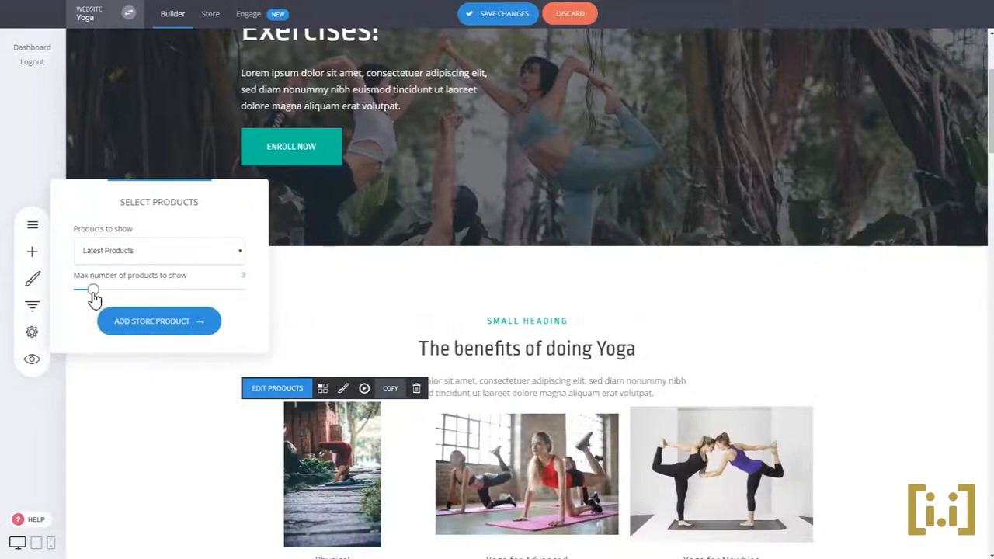
{"action": "left_click", "coordinate": [479, 326]}
{"action": "scroll", "coordinate": [588, 324], "scroll_direction": "down", "scroll_amount": 3}
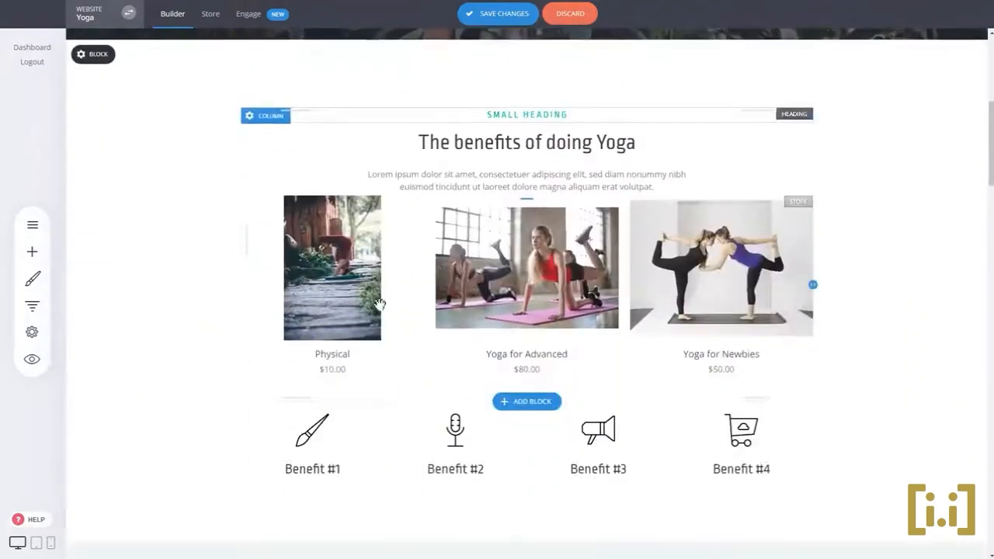
{"action": "left_click_drag", "start_coordinate": [547, 197], "coordinate": [547, 214]}
Step: Enable the "Add to Cart" / "Buy Now" button in the store widget's layout and close the layout settings
{"action": "left_click", "coordinate": [525, 279]}
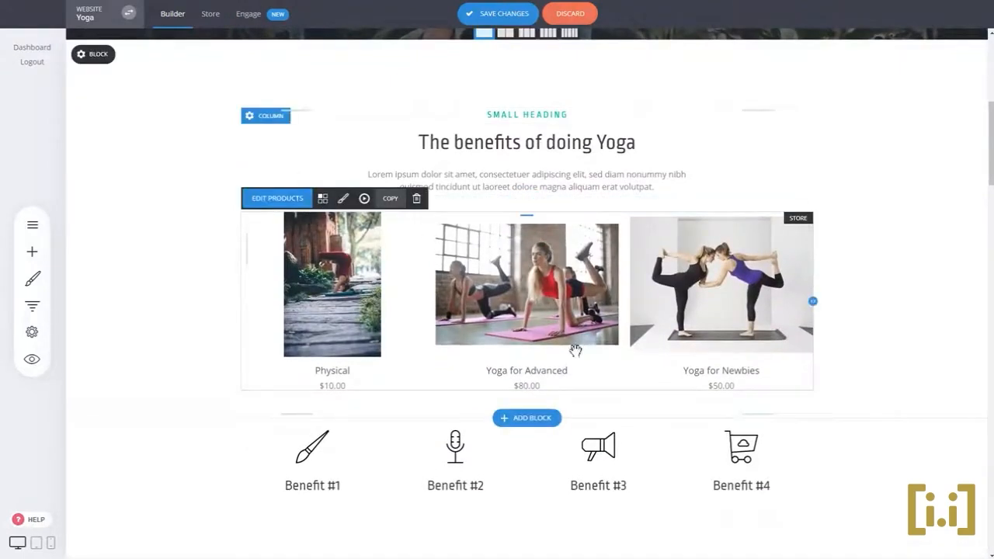
{"action": "left_click", "coordinate": [330, 203]}
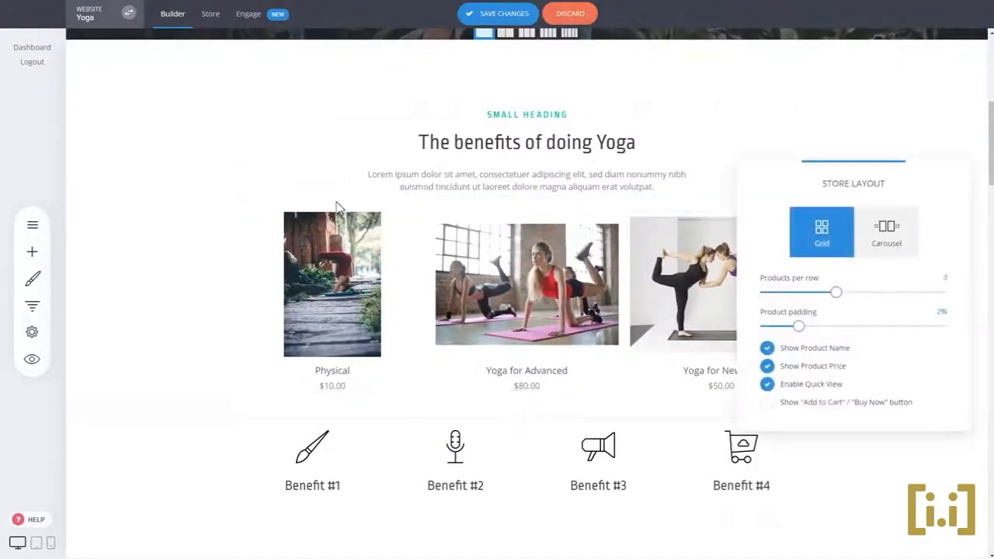
{"action": "left_click", "coordinate": [797, 404]}
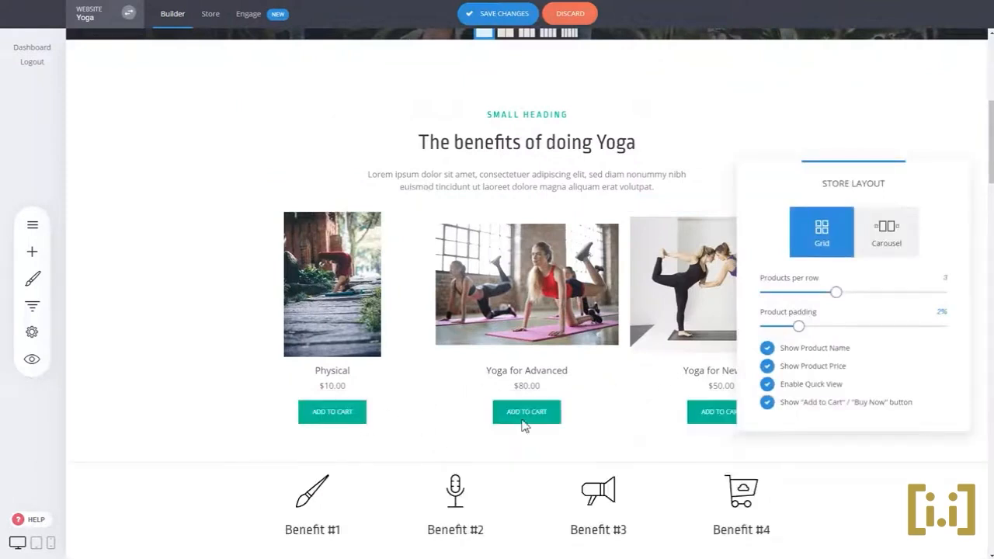
{"action": "left_click", "coordinate": [538, 423]}
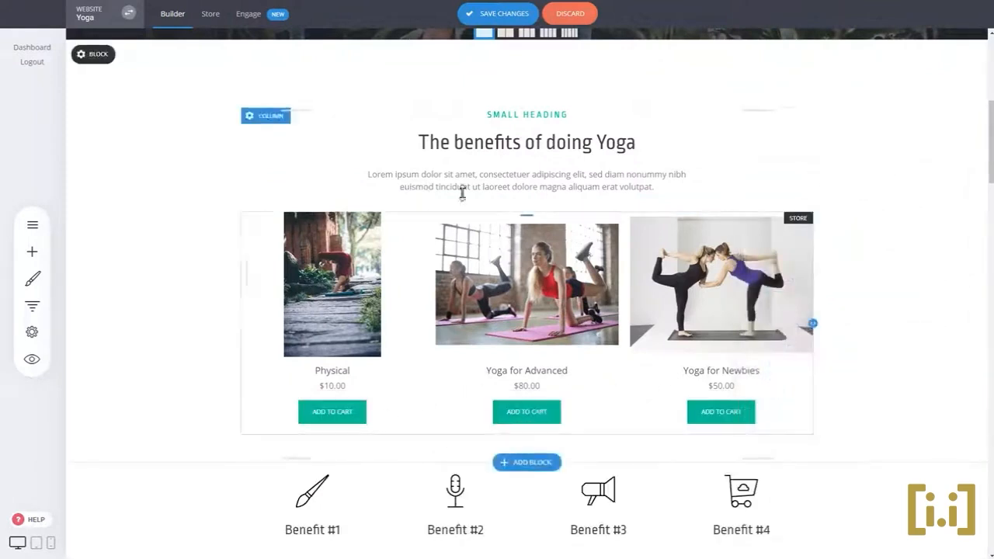
Step: Save the page changes and add a Cart widget to the header's navigation bar, after the Book Appointment button
{"action": "left_click", "coordinate": [495, 18]}
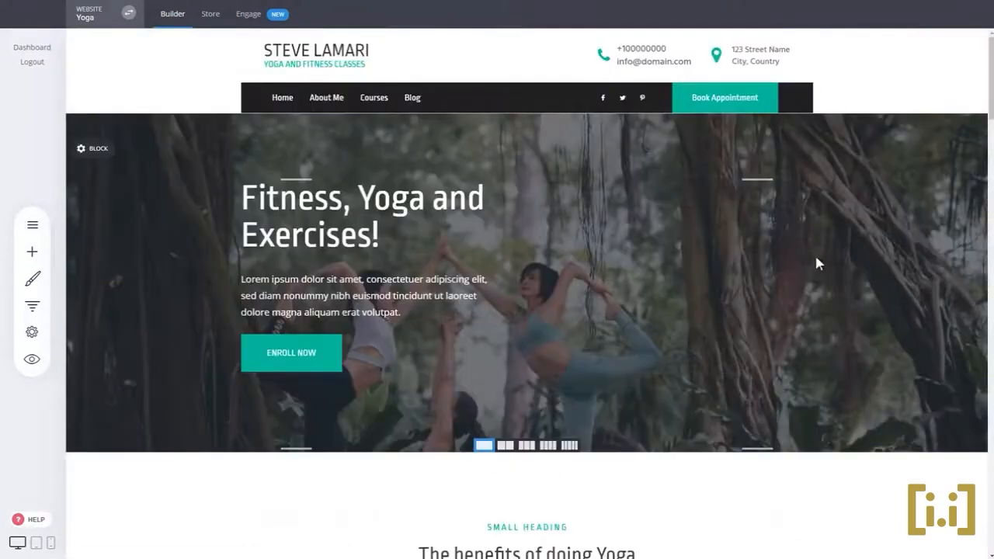
{"action": "mouse_move", "coordinate": [800, 101]}
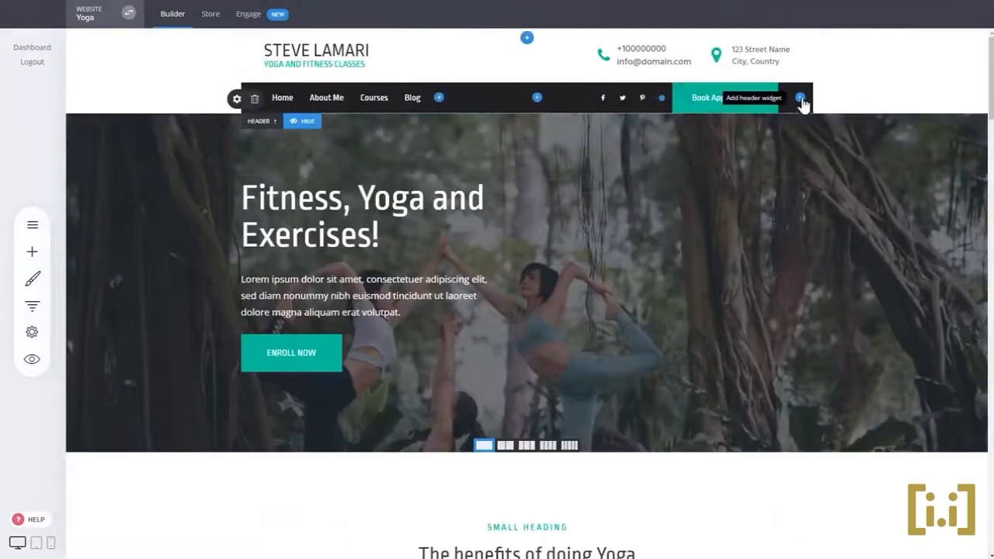
{"action": "left_click", "coordinate": [800, 98]}
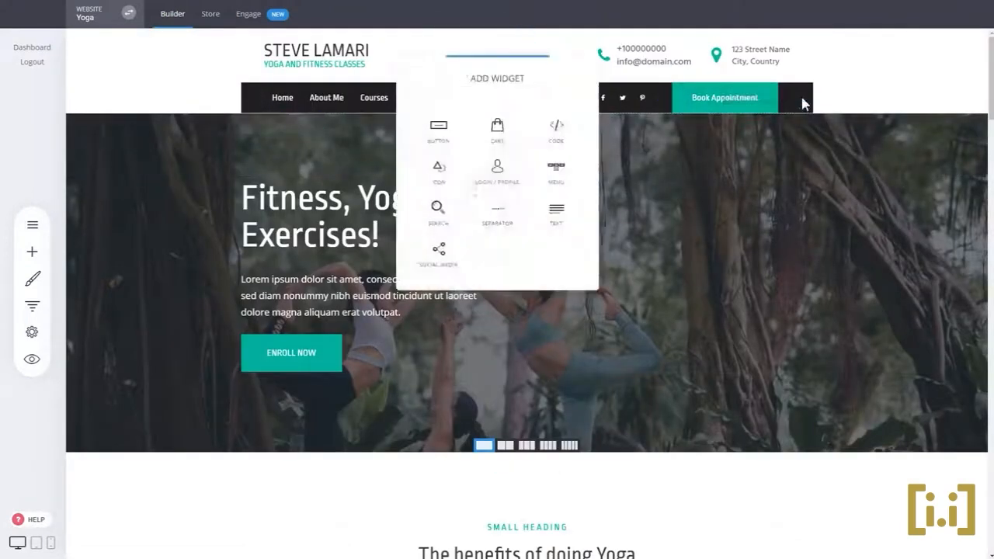
{"action": "left_click", "coordinate": [505, 140]}
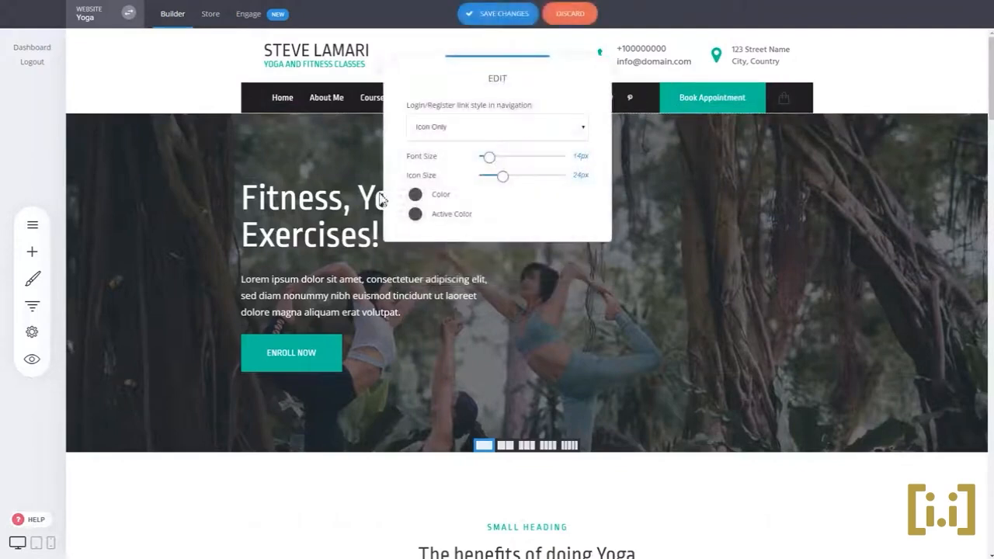
Step: Set the header cart icon's color to white (#FFFFFF) and save the changes
{"action": "left_click", "coordinate": [415, 195]}
{"action": "left_click", "coordinate": [539, 382]}
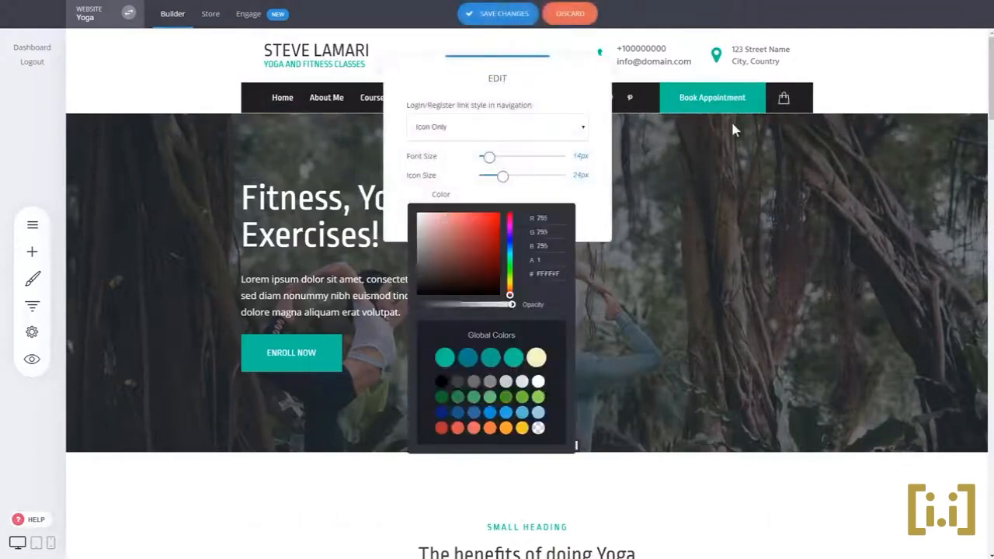
{"action": "left_click", "coordinate": [865, 149]}
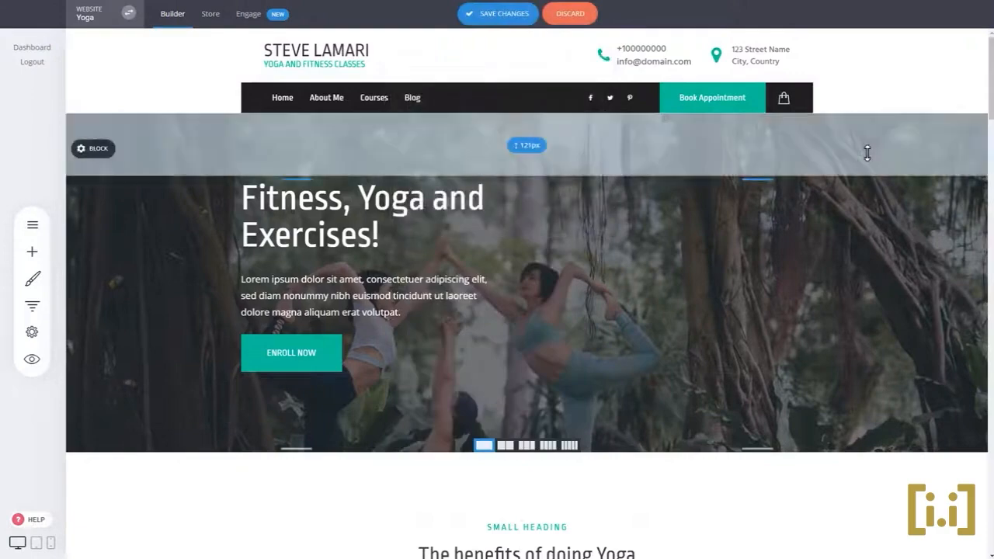
{"action": "left_click", "coordinate": [531, 15]}
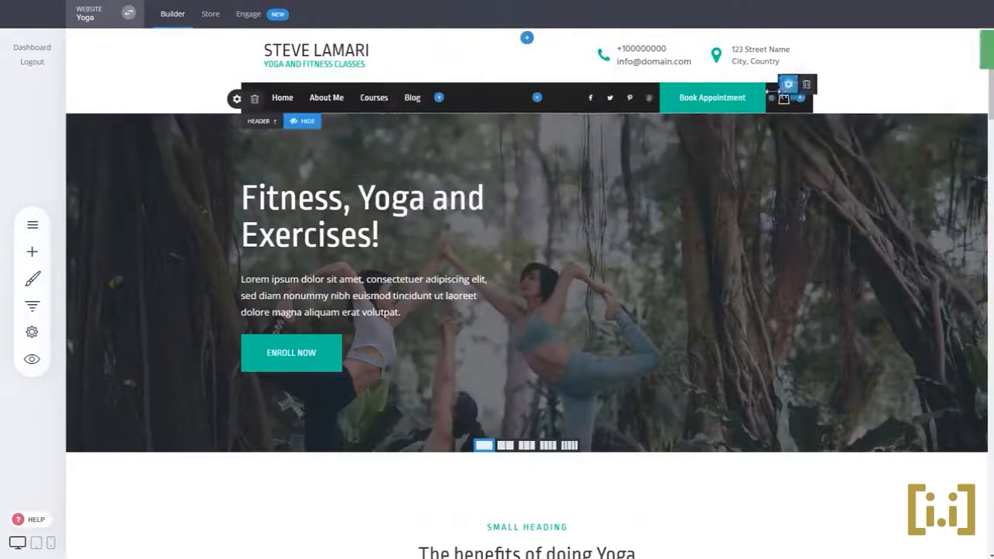
Step: Preview the website and add one "Physical" product from the benefits section to the cart
{"action": "scroll", "coordinate": [547, 200], "scroll_direction": "down", "scroll_amount": 4}
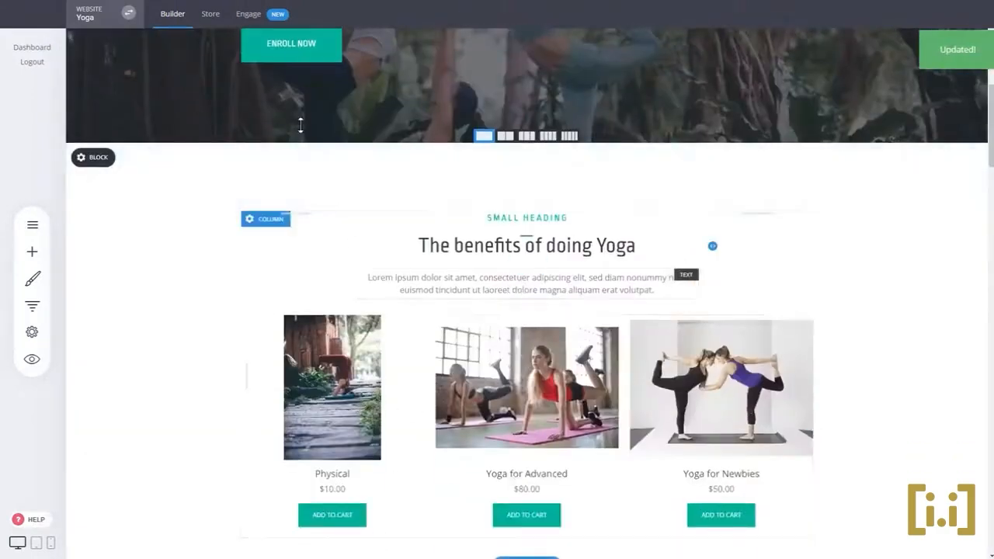
{"action": "left_click", "coordinate": [32, 359]}
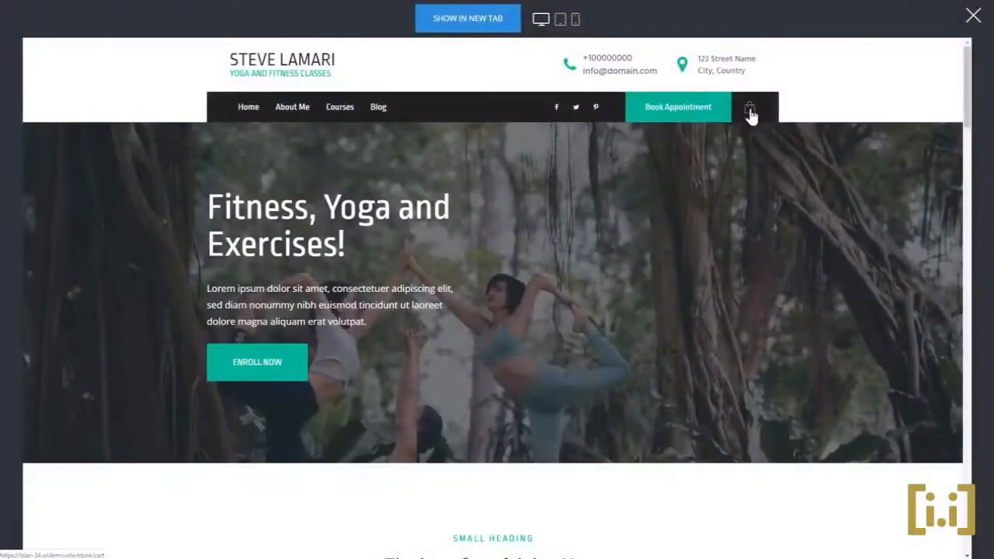
{"action": "scroll", "coordinate": [768, 313], "scroll_direction": "down", "scroll_amount": 4}
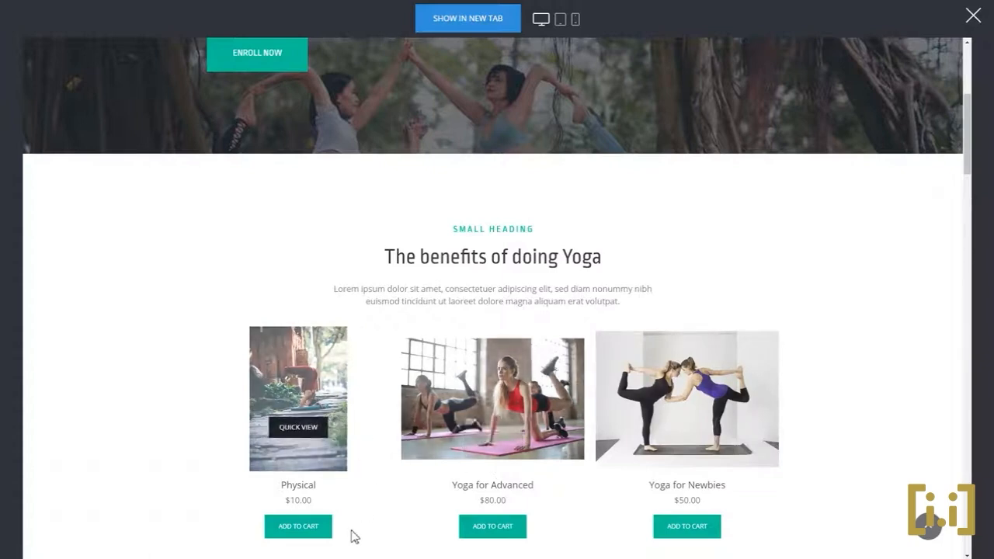
{"action": "left_click", "coordinate": [309, 528]}
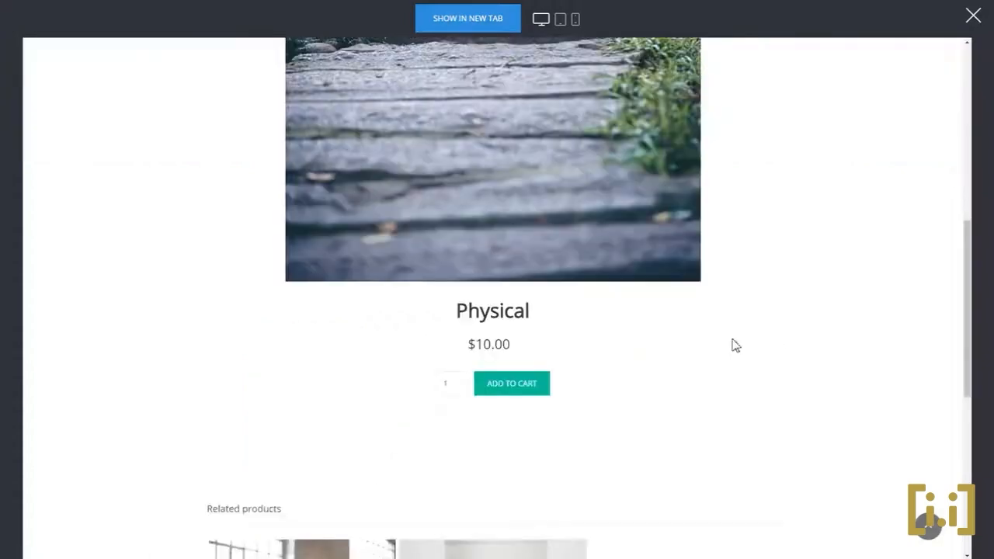
{"action": "left_click", "coordinate": [546, 395]}
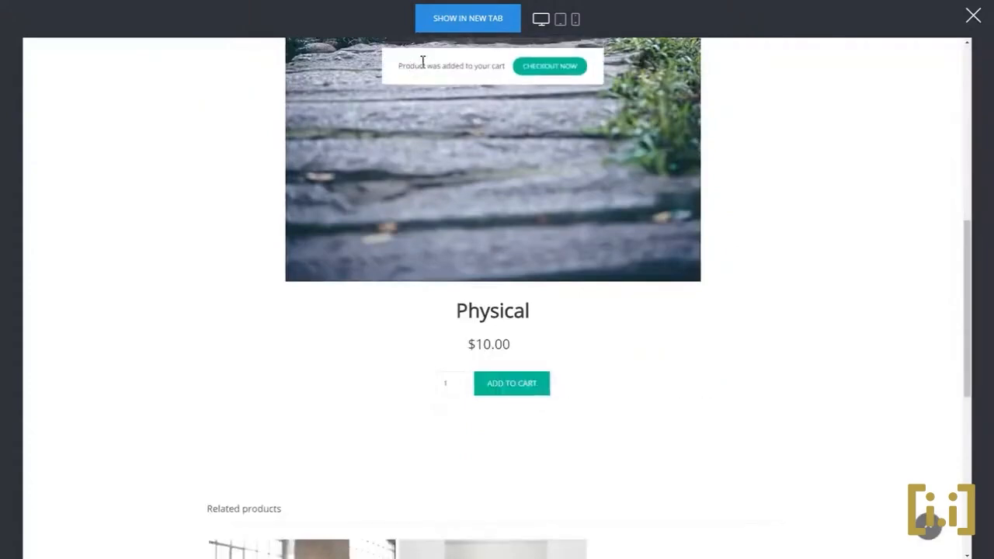
Step: Open the shopping cart from the header of the previewed site and proceed to checkout
{"action": "scroll", "coordinate": [735, 373], "scroll_direction": "up", "scroll_amount": 5}
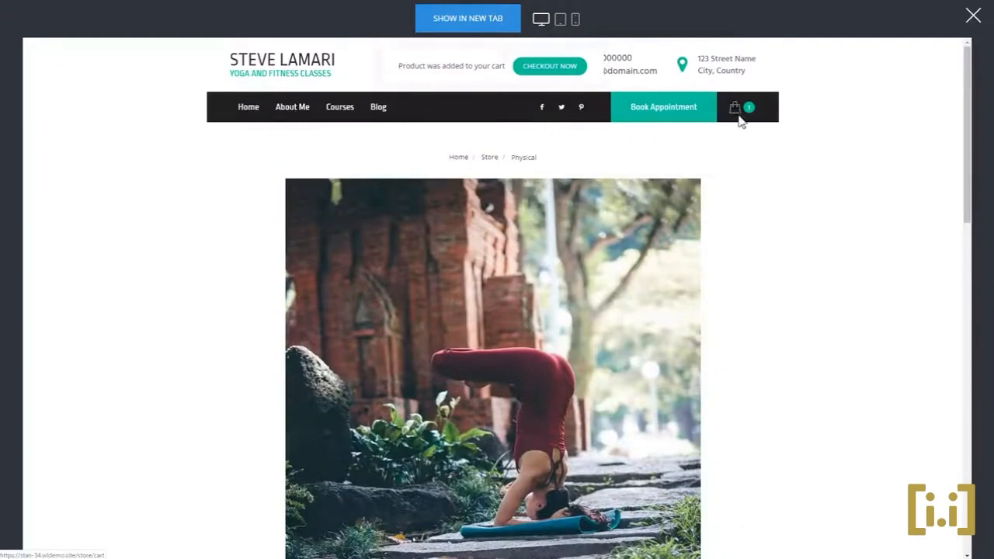
{"action": "left_click", "coordinate": [743, 113]}
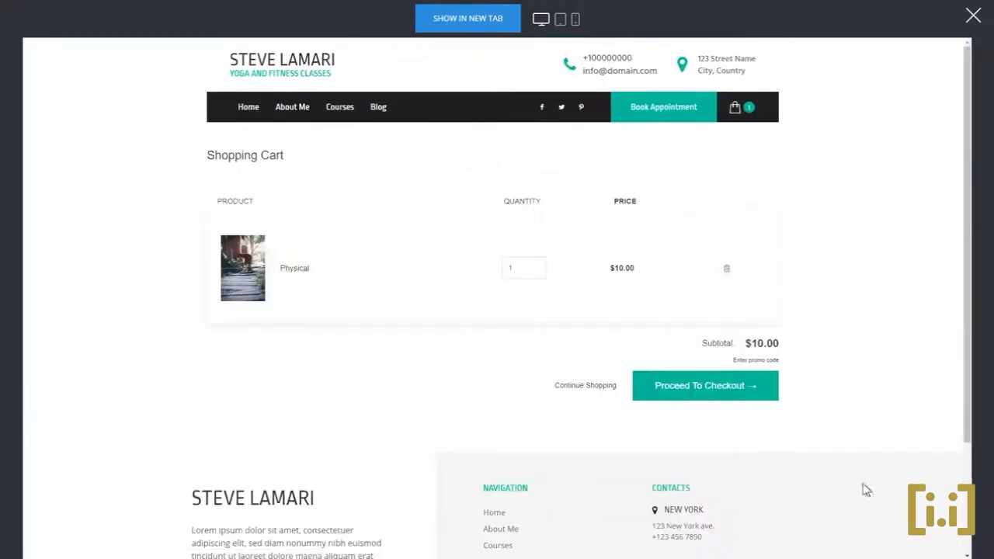
{"action": "left_click", "coordinate": [725, 393]}
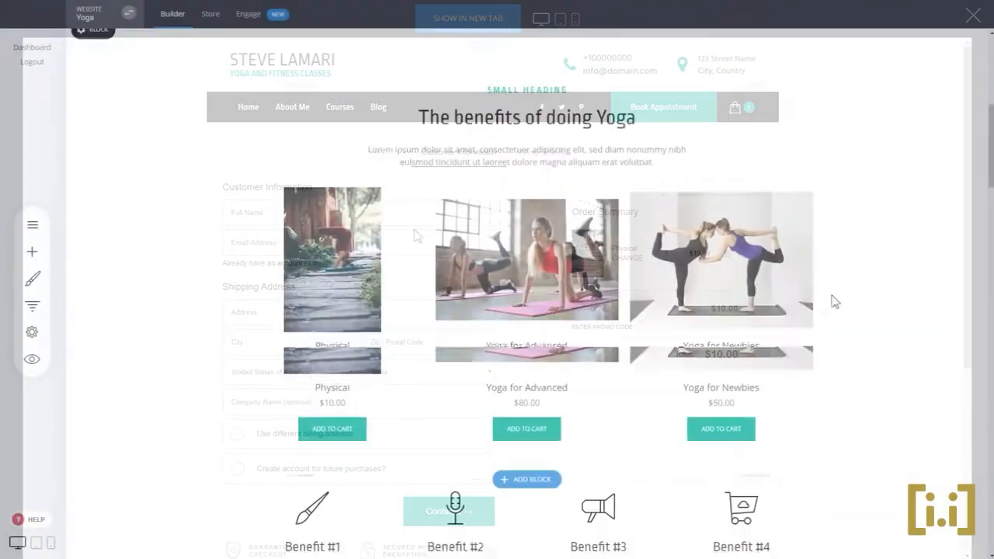
Step: Link the builder page's "Buy Now" button to the store product "Yoga for Advanced" with the Buy Now (add to cart and go to checkout) action, and test it
{"action": "scroll", "coordinate": [832, 295], "scroll_direction": "down", "scroll_amount": 10}
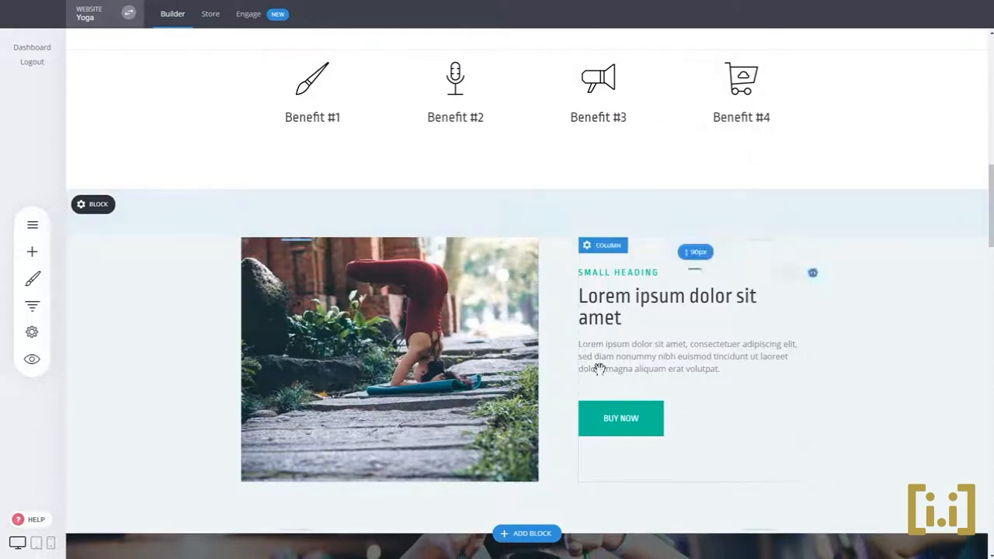
{"action": "left_click", "coordinate": [636, 421]}
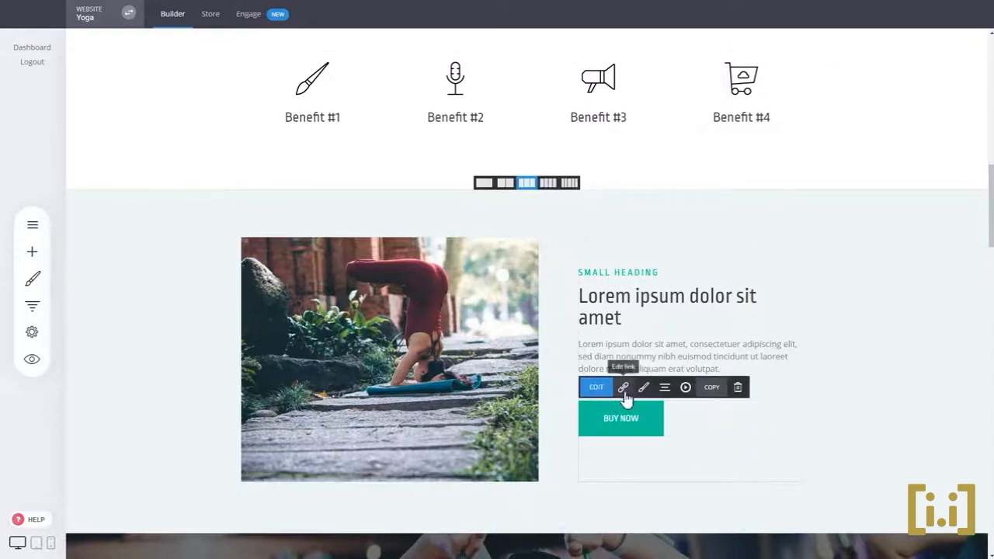
{"action": "left_click", "coordinate": [625, 391]}
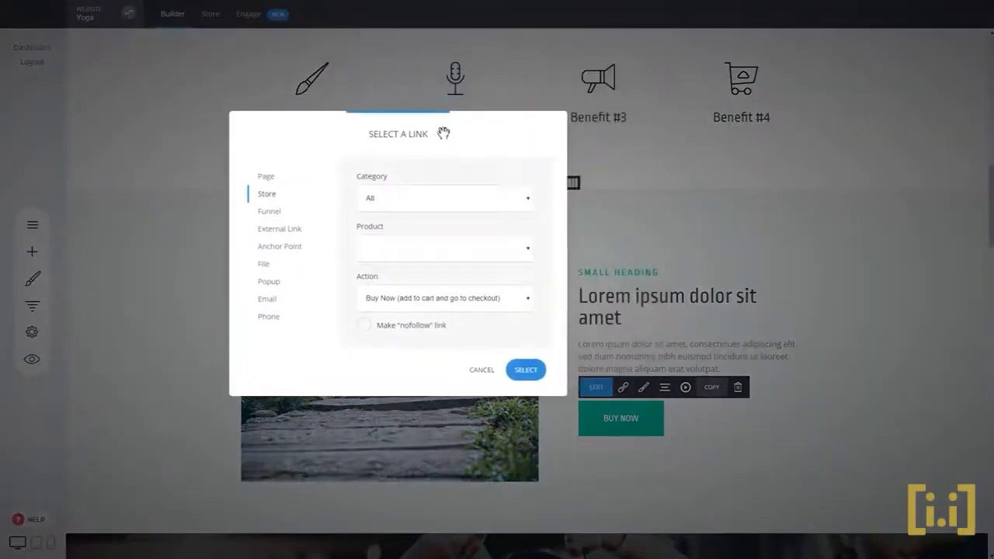
{"action": "left_click", "coordinate": [264, 179]}
{"action": "left_click", "coordinate": [265, 194]}
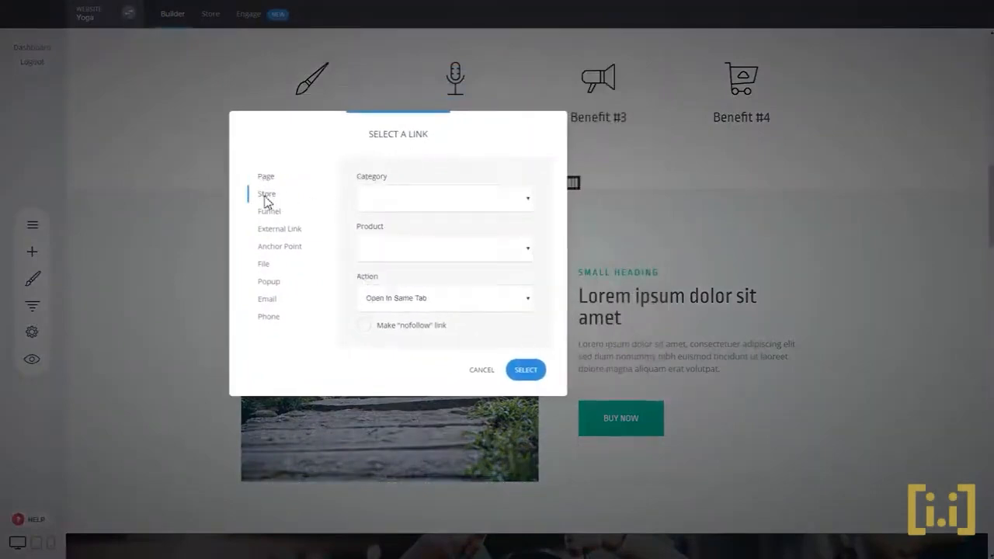
{"action": "left_click", "coordinate": [409, 253]}
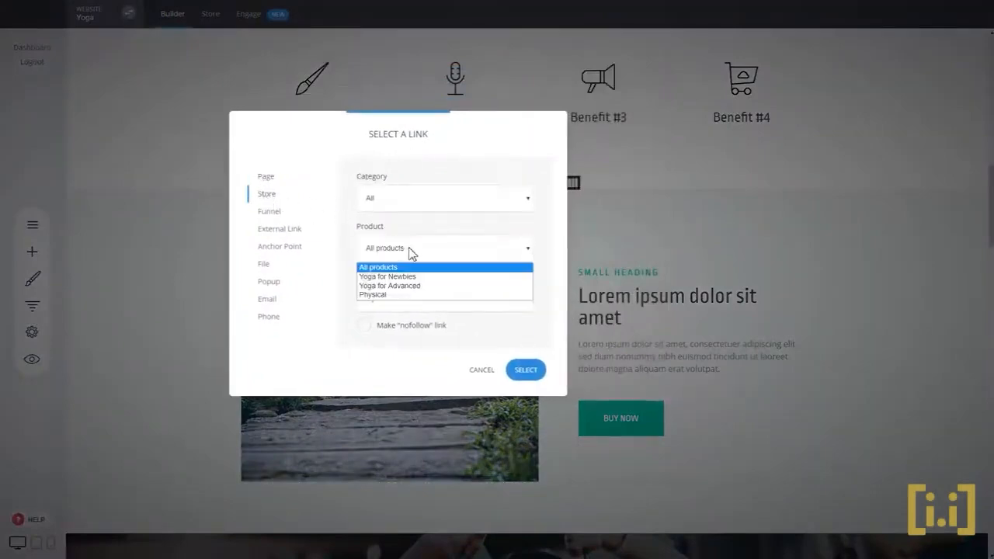
{"action": "left_click", "coordinate": [395, 286]}
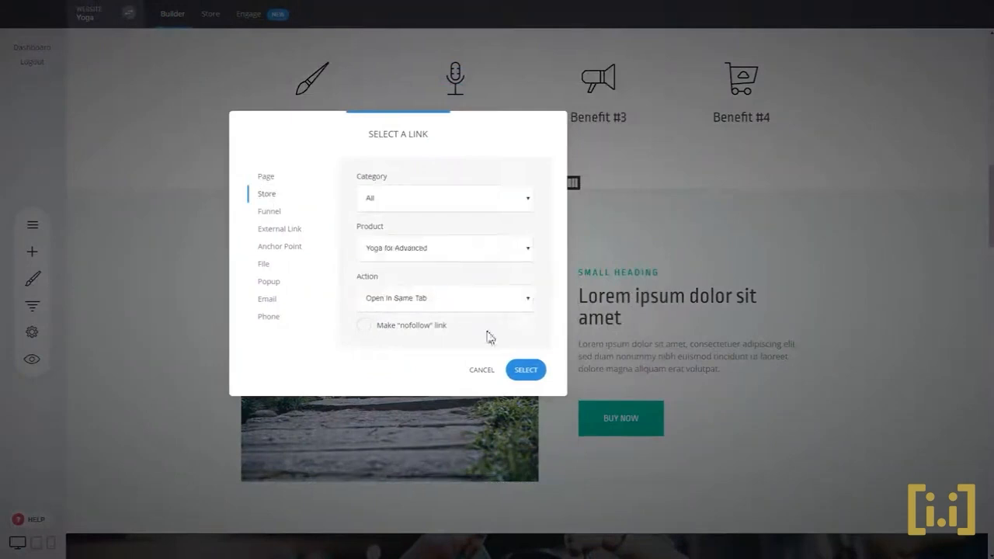
{"action": "left_click", "coordinate": [454, 303]}
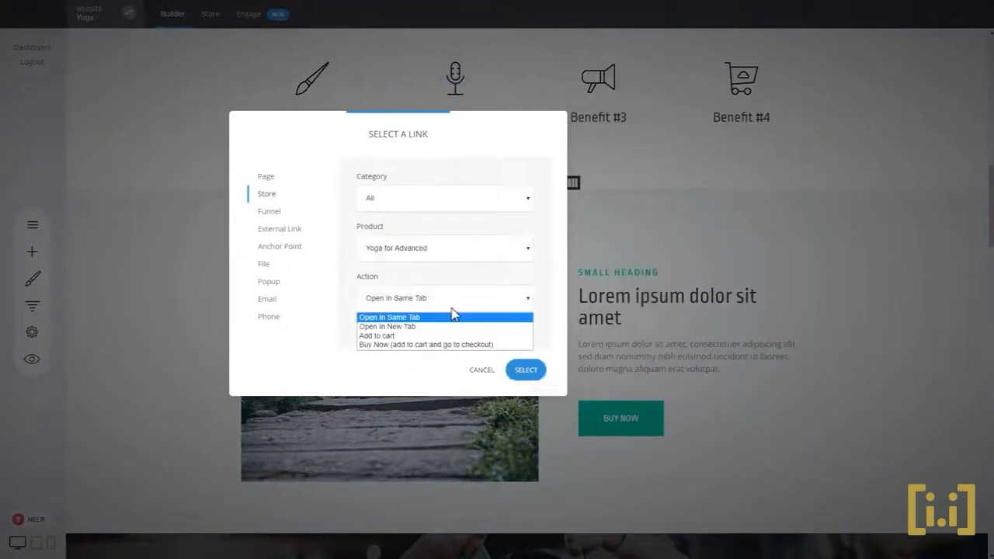
{"action": "left_click", "coordinate": [410, 345]}
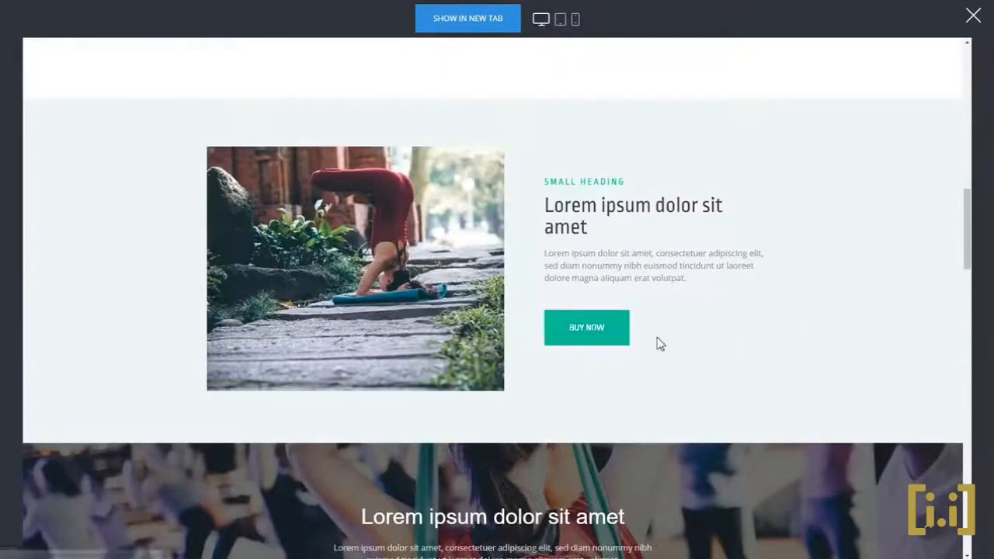
{"action": "left_click", "coordinate": [616, 340]}
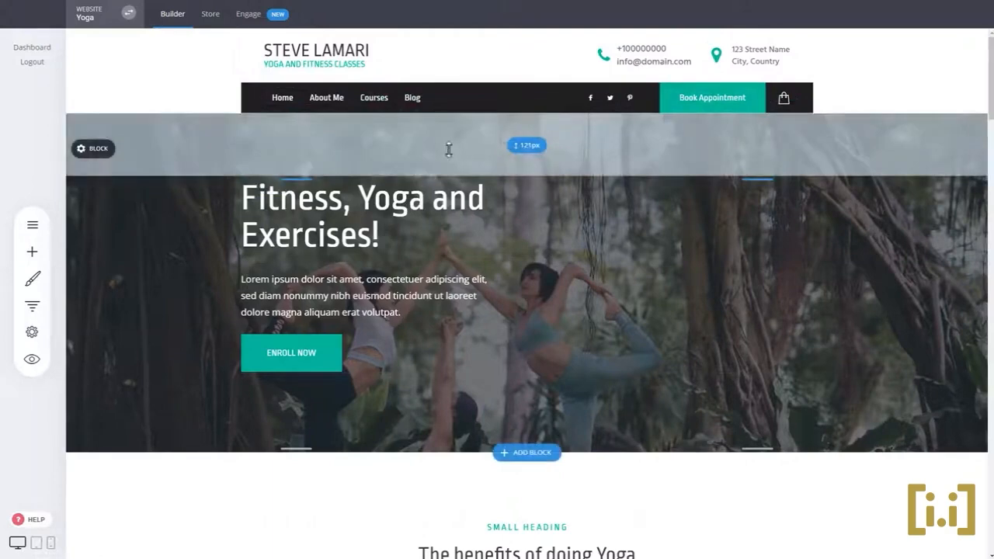
Step: Add a Store item to the header's navigation menu, linked to all products in all categories and opening in the same tab
{"action": "mouse_move", "coordinate": [295, 97]}
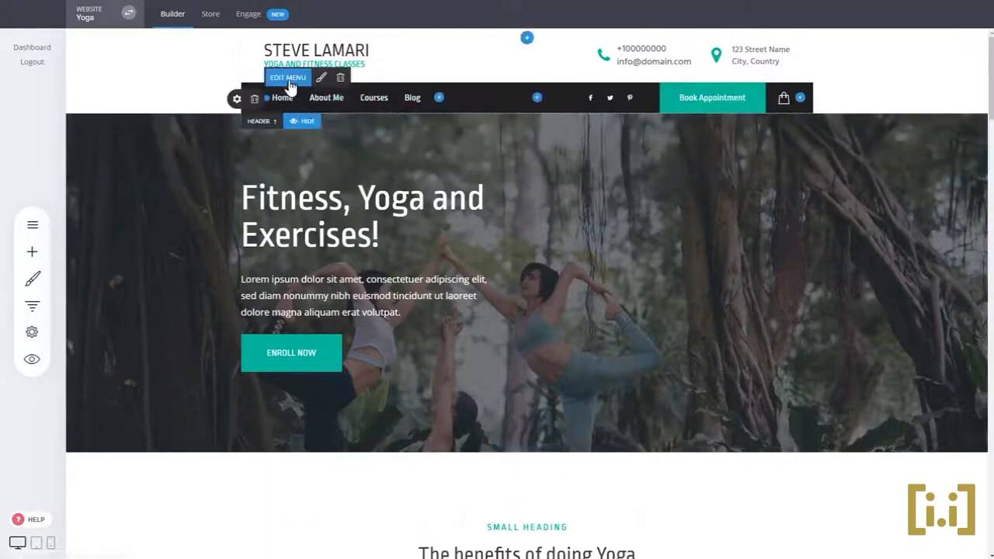
{"action": "left_click", "coordinate": [288, 80]}
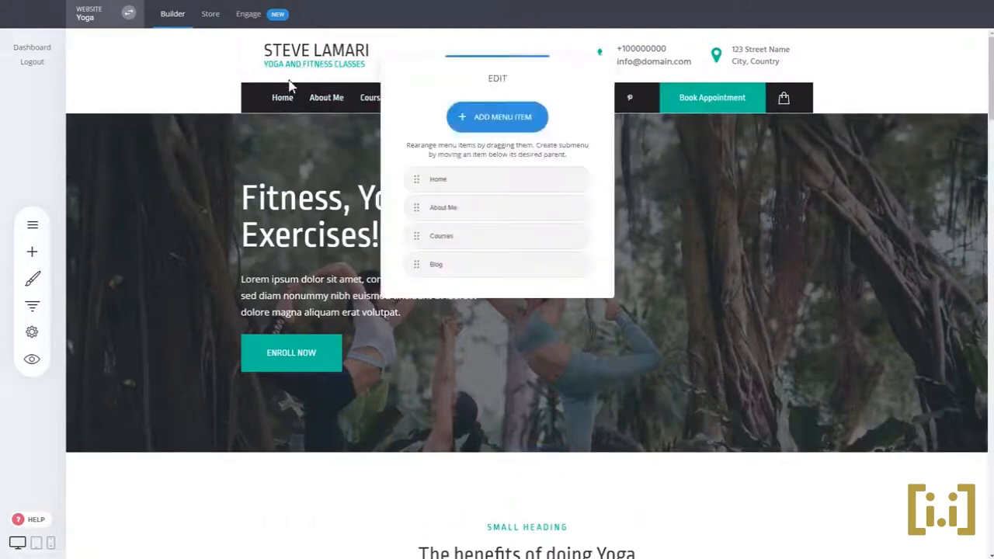
{"action": "left_click", "coordinate": [493, 126]}
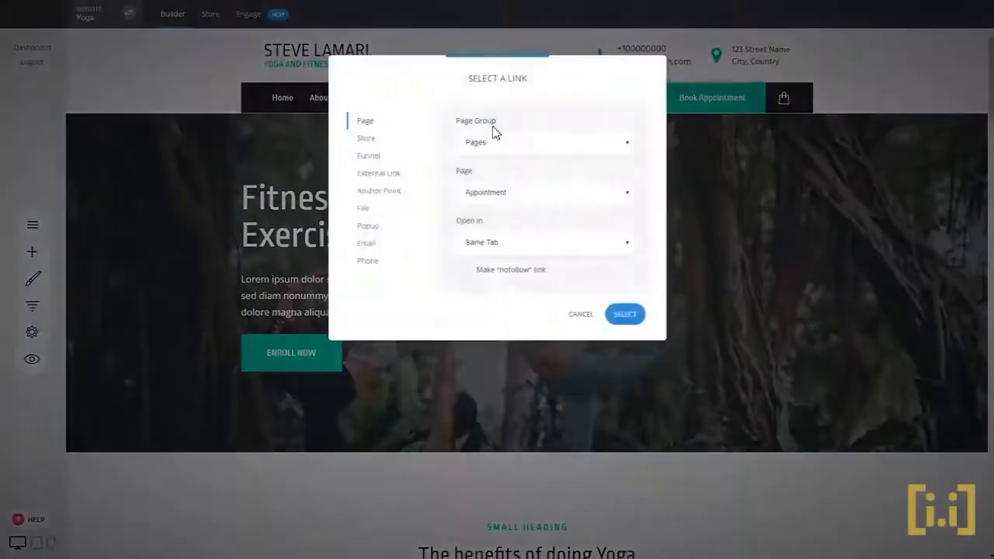
{"action": "left_click", "coordinate": [373, 141]}
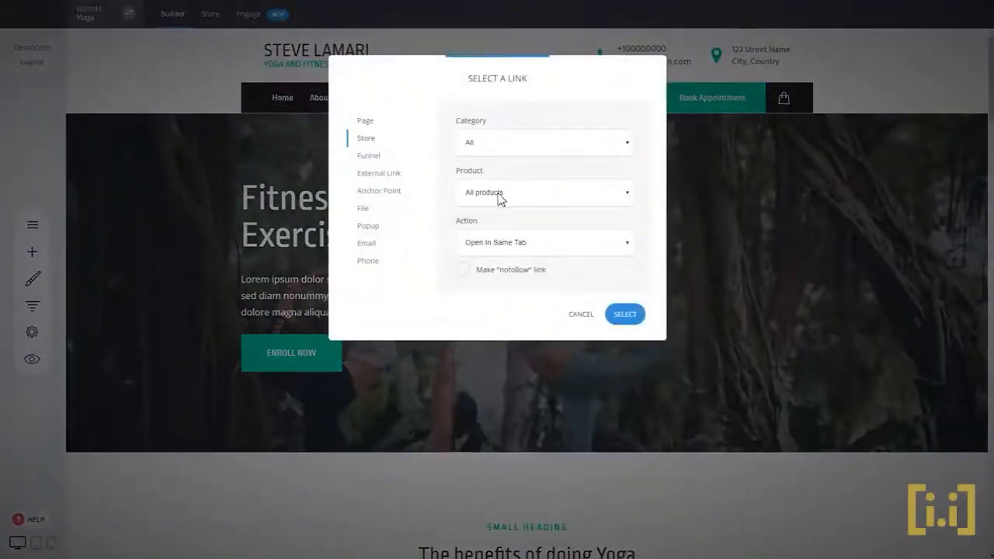
{"action": "left_click", "coordinate": [626, 315]}
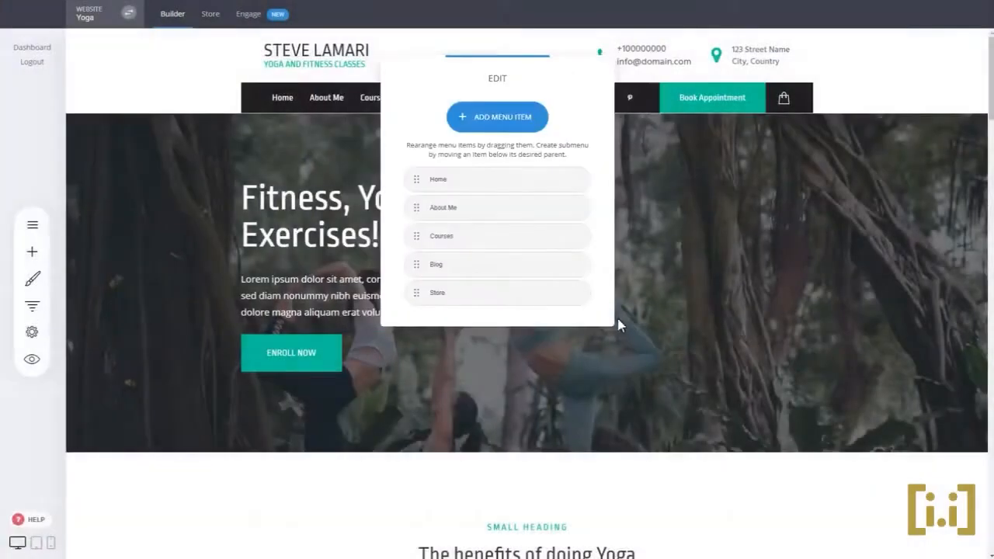
{"action": "left_click", "coordinate": [702, 293]}
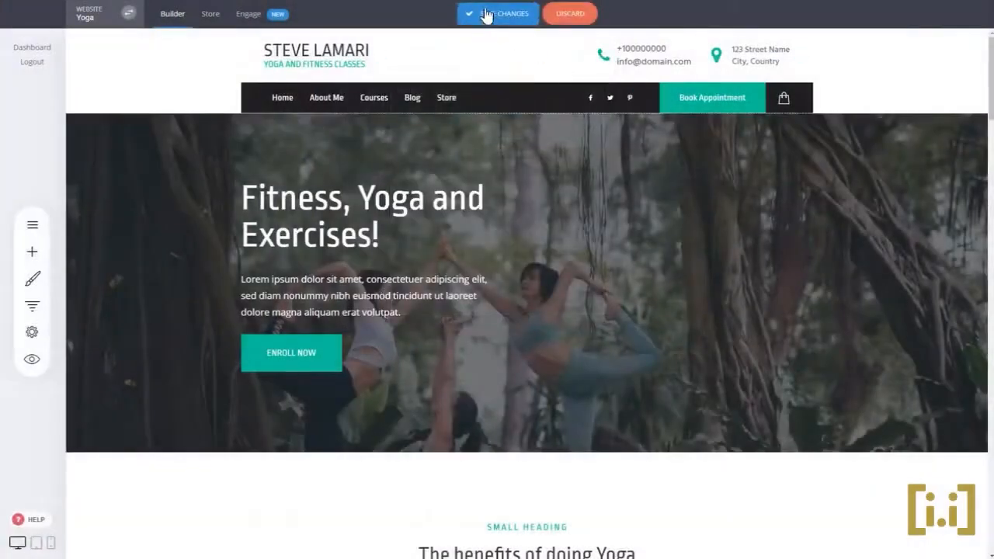
Step: Preview the website, examine the product listing on the Store page, and close the preview
{"action": "left_click", "coordinate": [32, 360]}
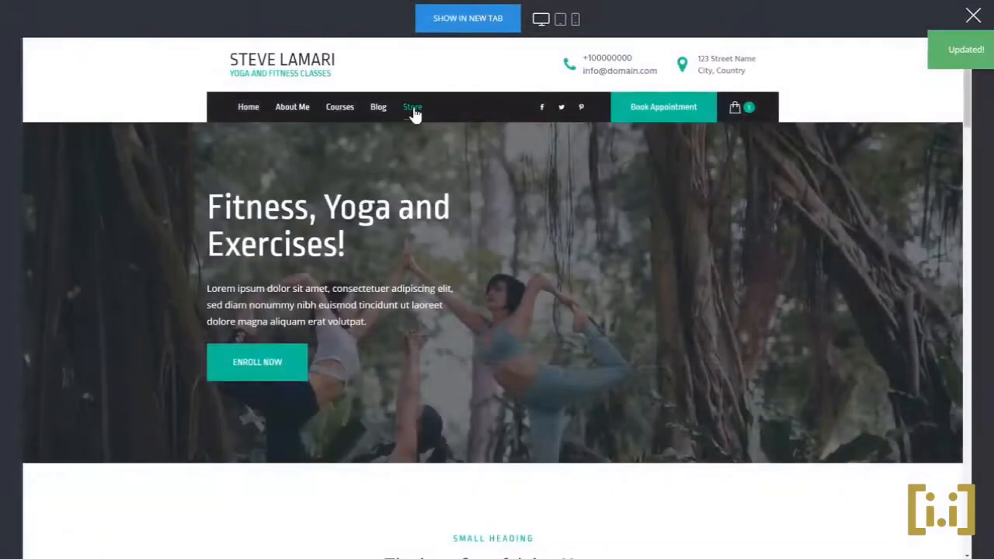
{"action": "left_click", "coordinate": [412, 109]}
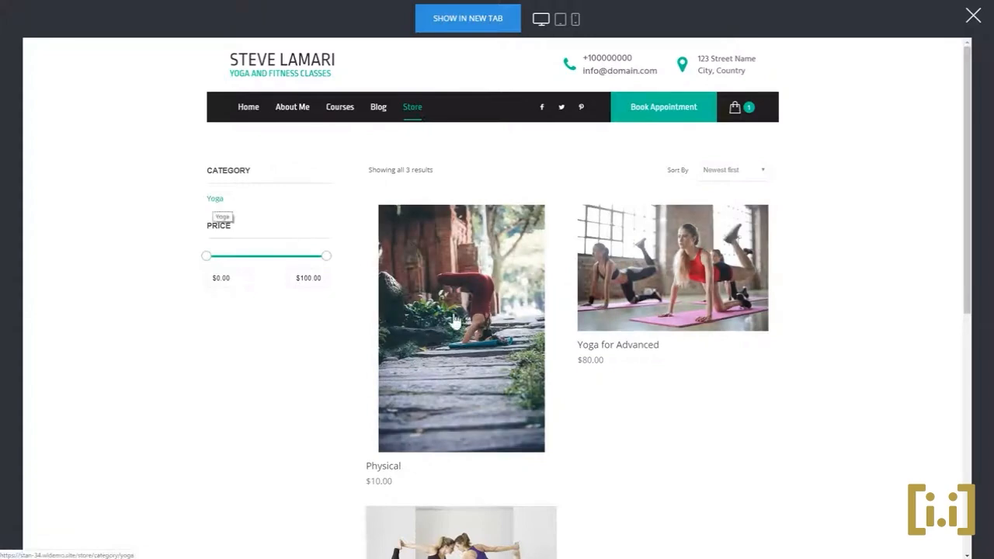
{"action": "scroll", "coordinate": [610, 355], "scroll_direction": "down", "scroll_amount": 3}
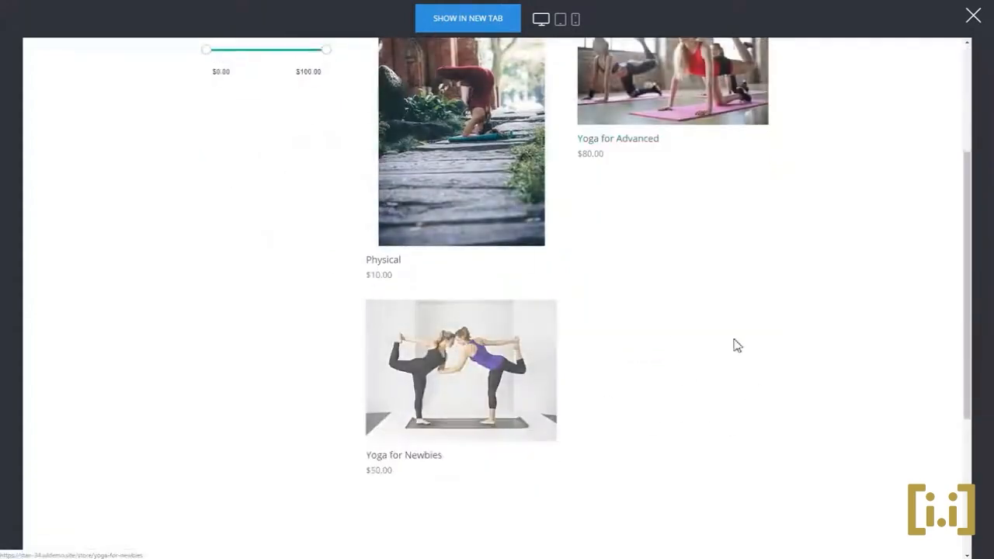
{"action": "scroll", "coordinate": [690, 317], "scroll_direction": "up", "scroll_amount": 3}
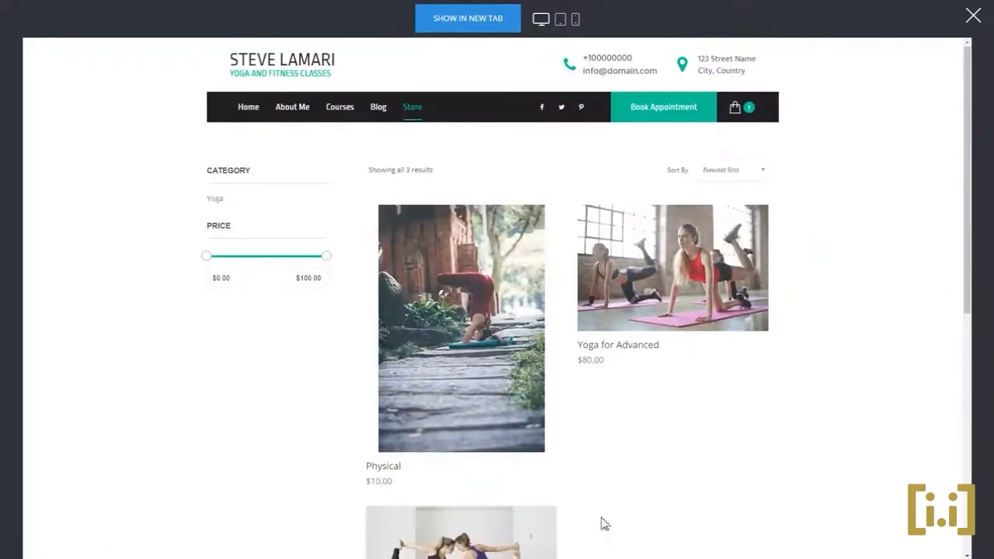
{"action": "left_click", "coordinate": [973, 18]}
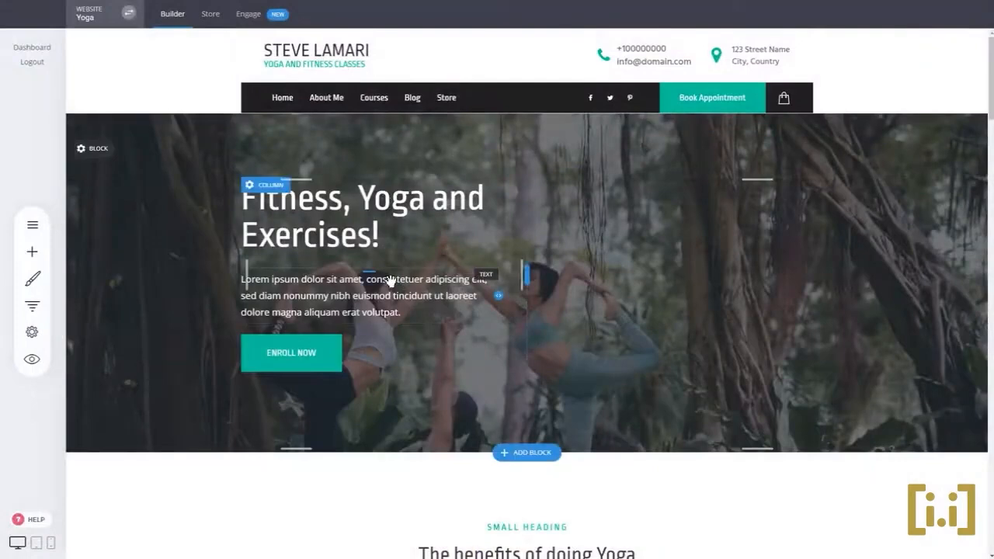
Step: Look over the product list in the store management area and head back to the website builder
{"action": "left_click", "coordinate": [215, 26]}
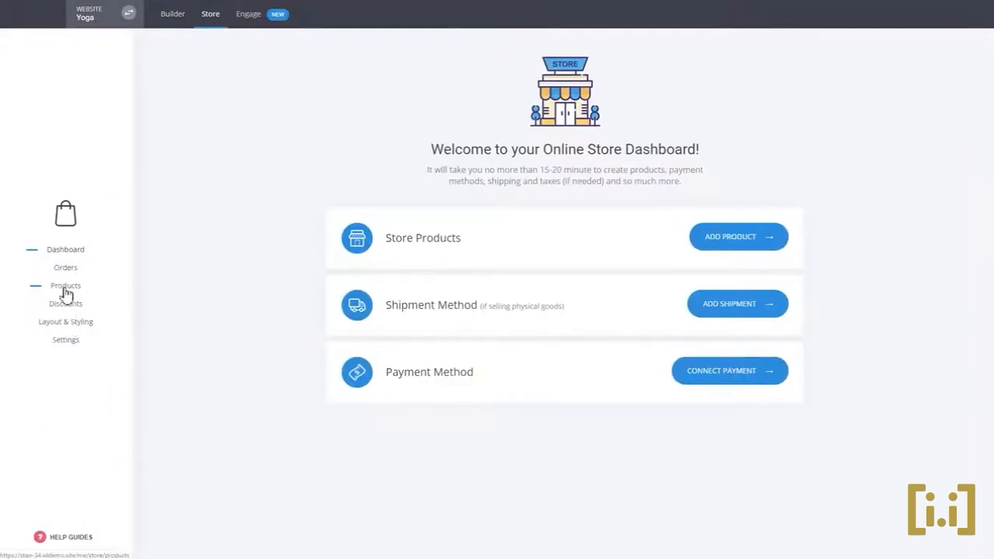
{"action": "left_click", "coordinate": [66, 287]}
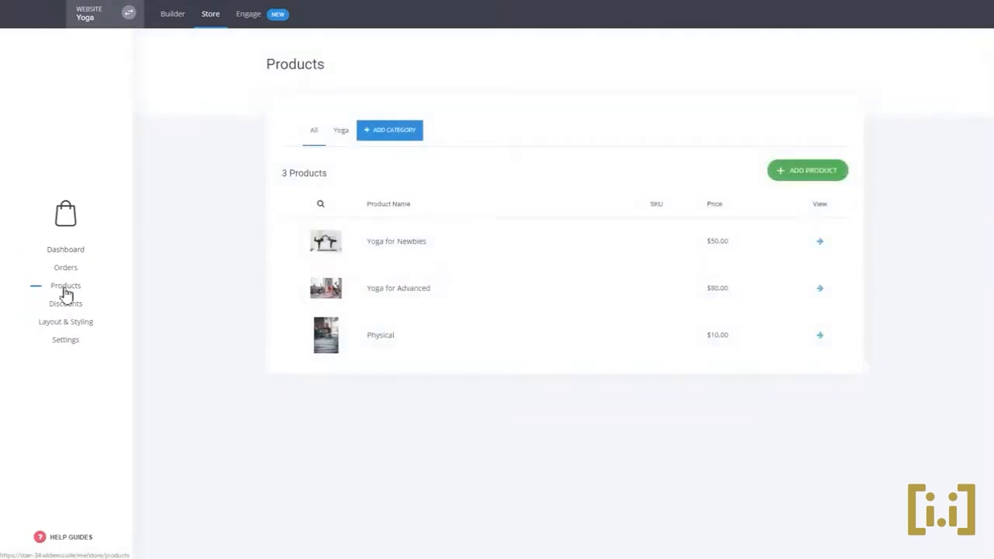
{"action": "left_click", "coordinate": [208, 17]}
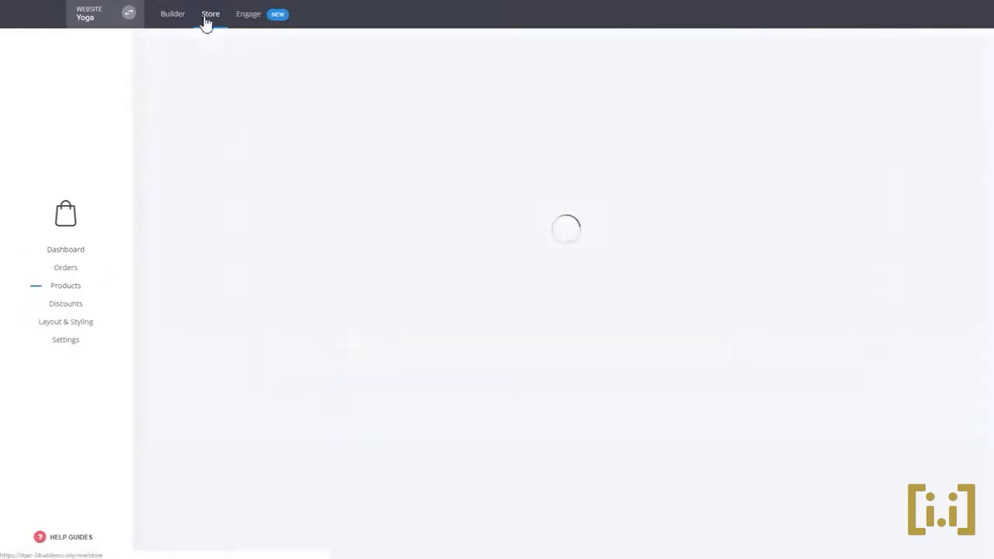
{"action": "left_click", "coordinate": [187, 23]}
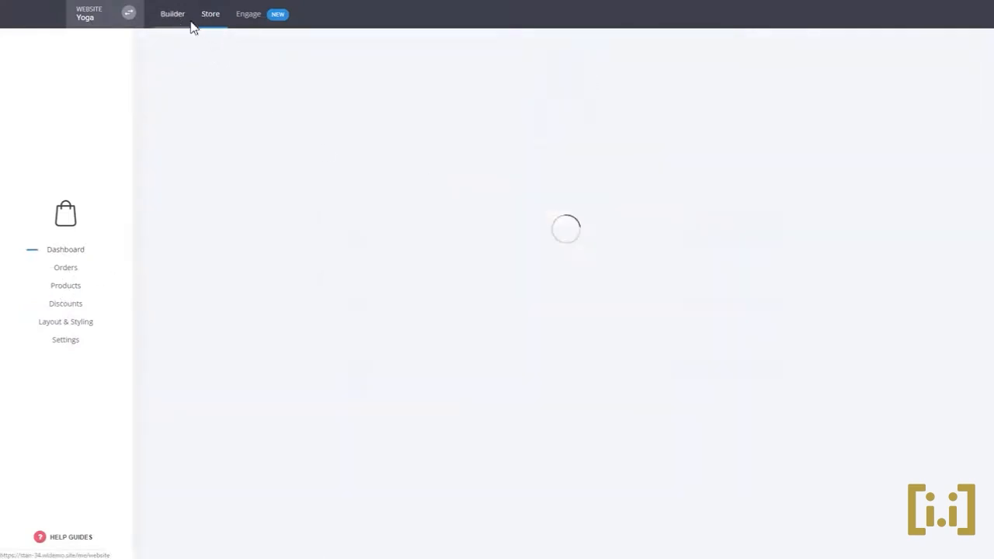